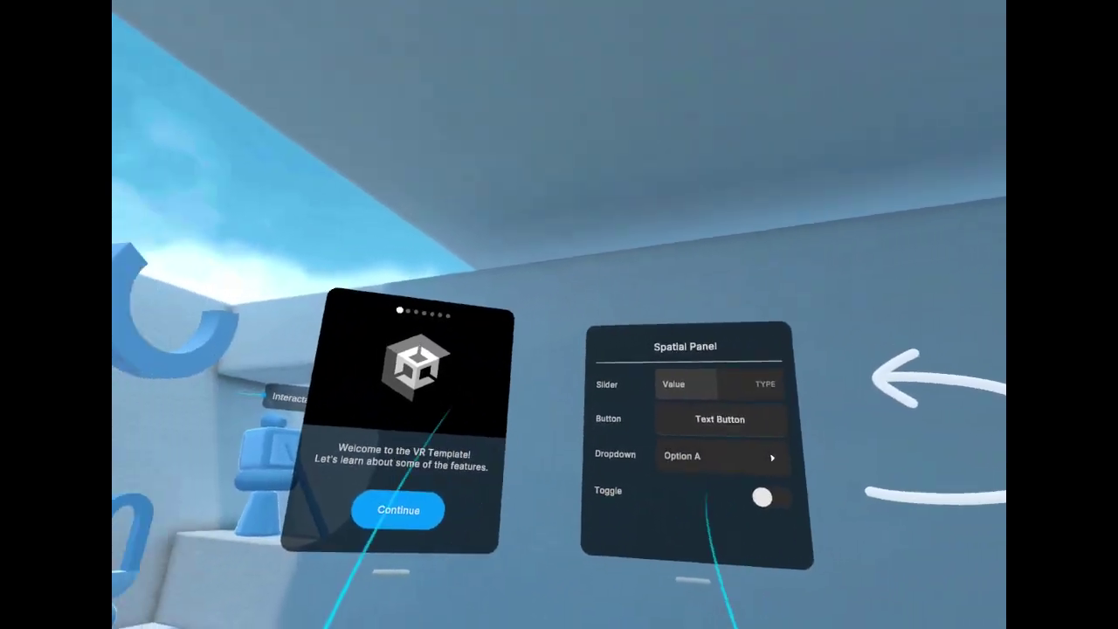
Step: Advance the VR template's welcome panel past the greeting toward the interactor page
click(577, 481)
click(589, 497)
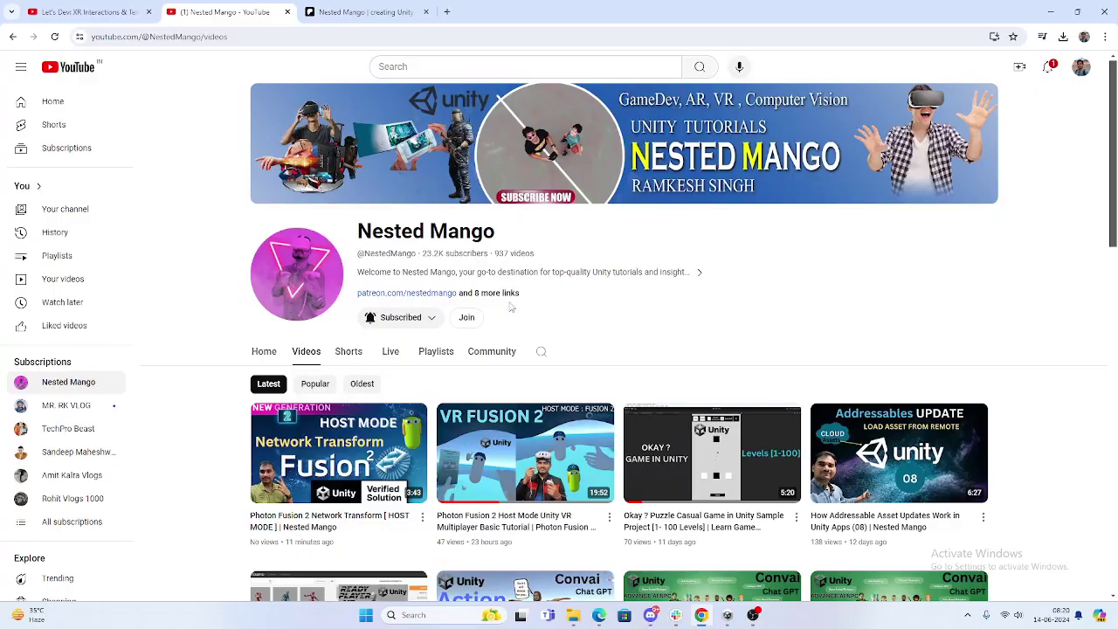
Step: Look over the Patreon tab, the Nested Mango videos and the Let's Dev XR stream, then return to the channel
click(380, 13)
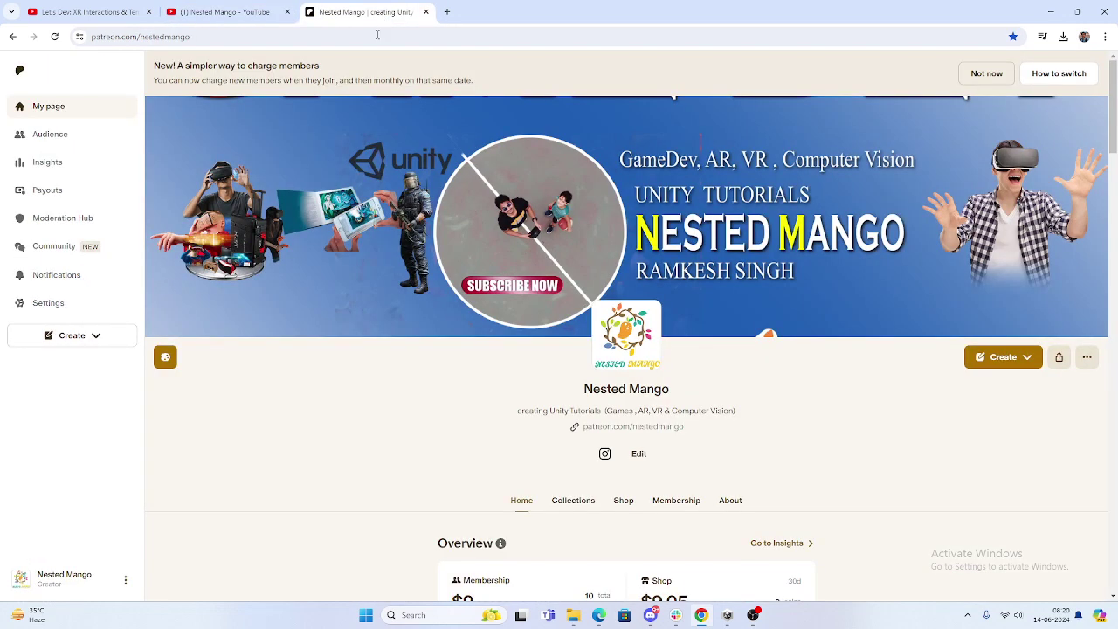
click(237, 12)
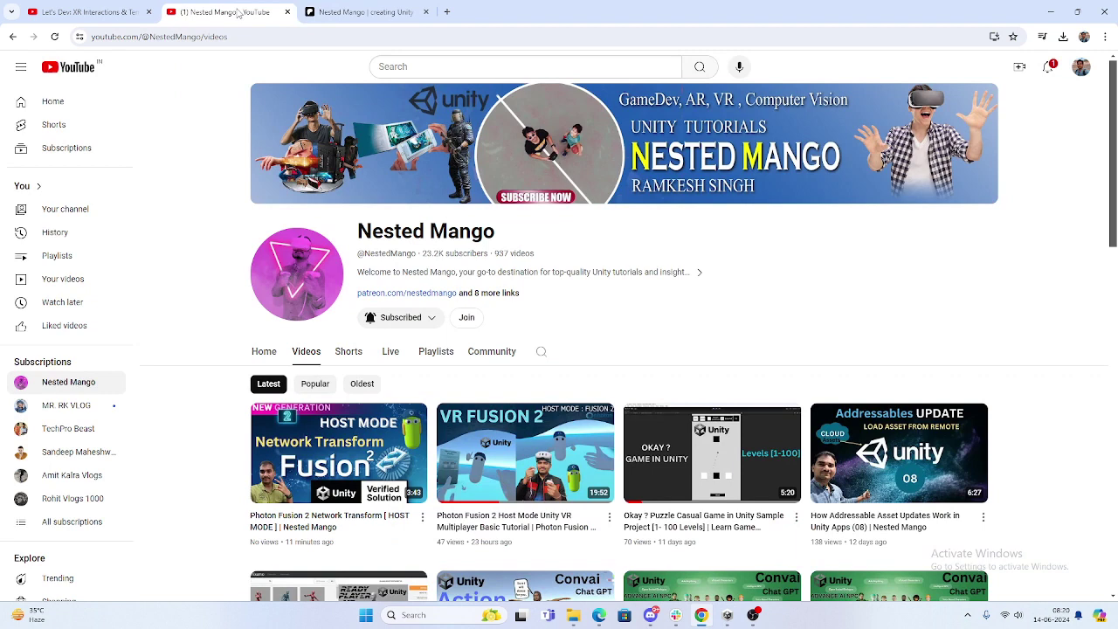
click(109, 16)
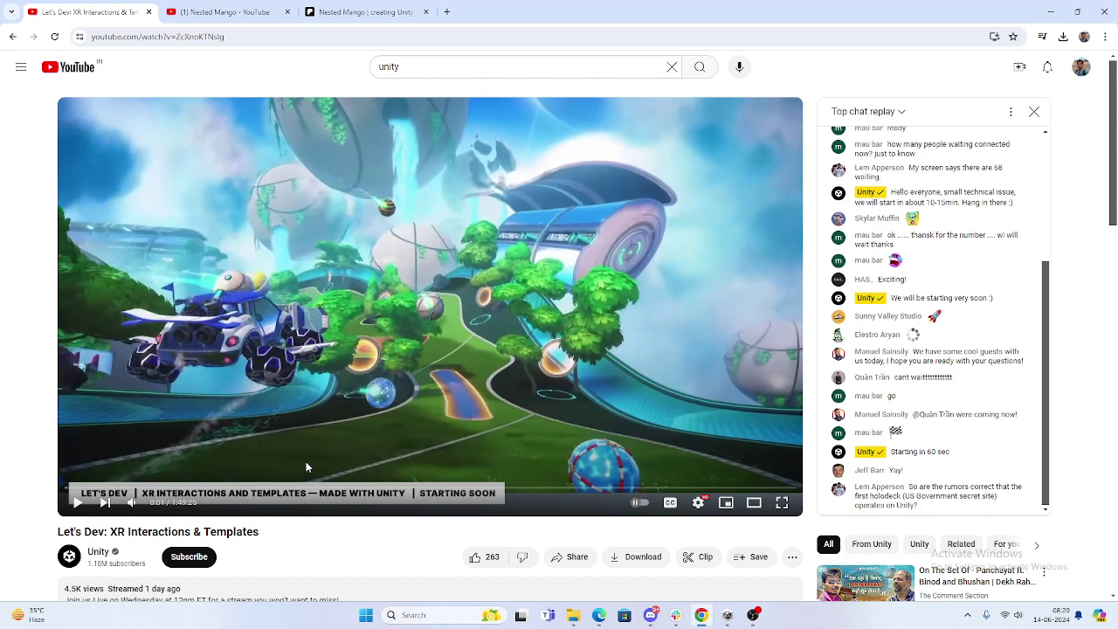
click(258, 19)
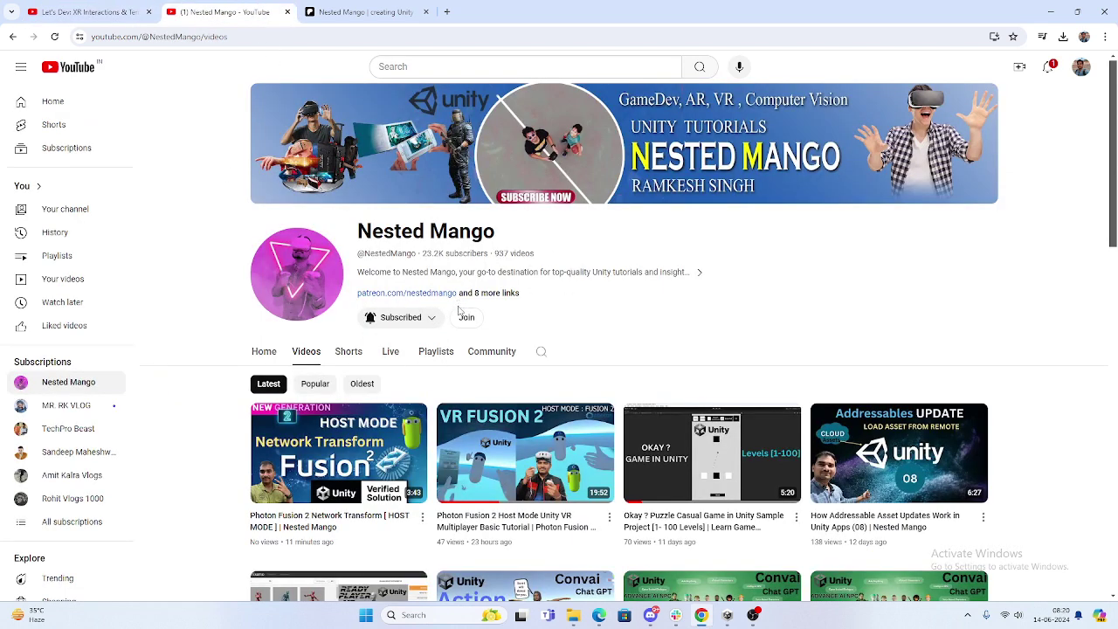
Step: Scroll through the Nested Mango Patreon shop's products, then minimize the browser to reveal Unity Hub
click(362, 13)
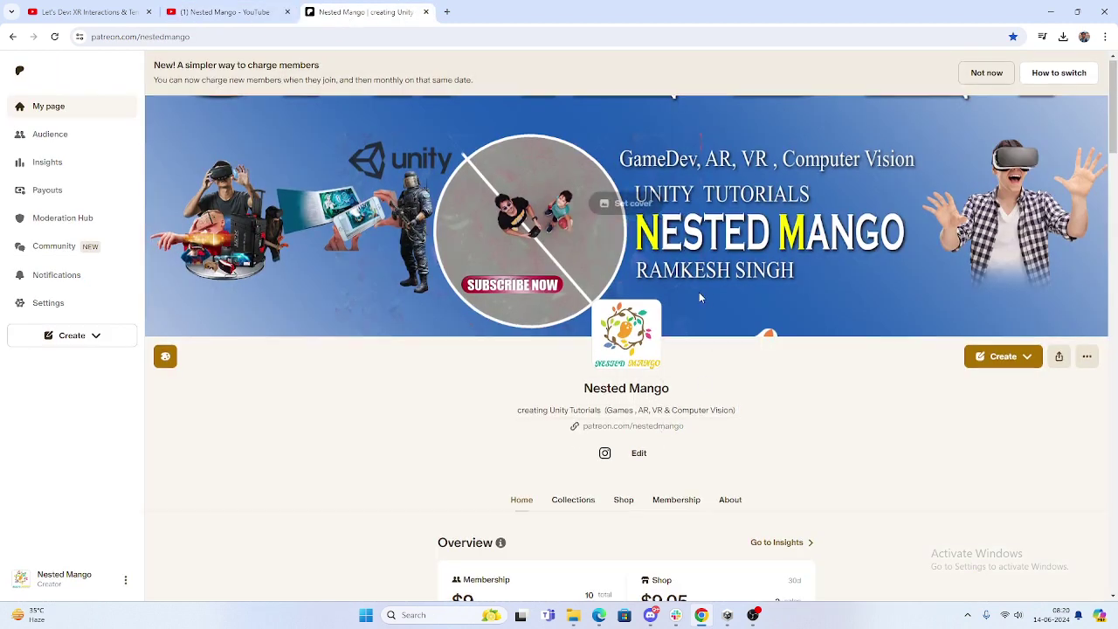
scroll(702, 298, down, 1)
scroll(592, 395, down, 2)
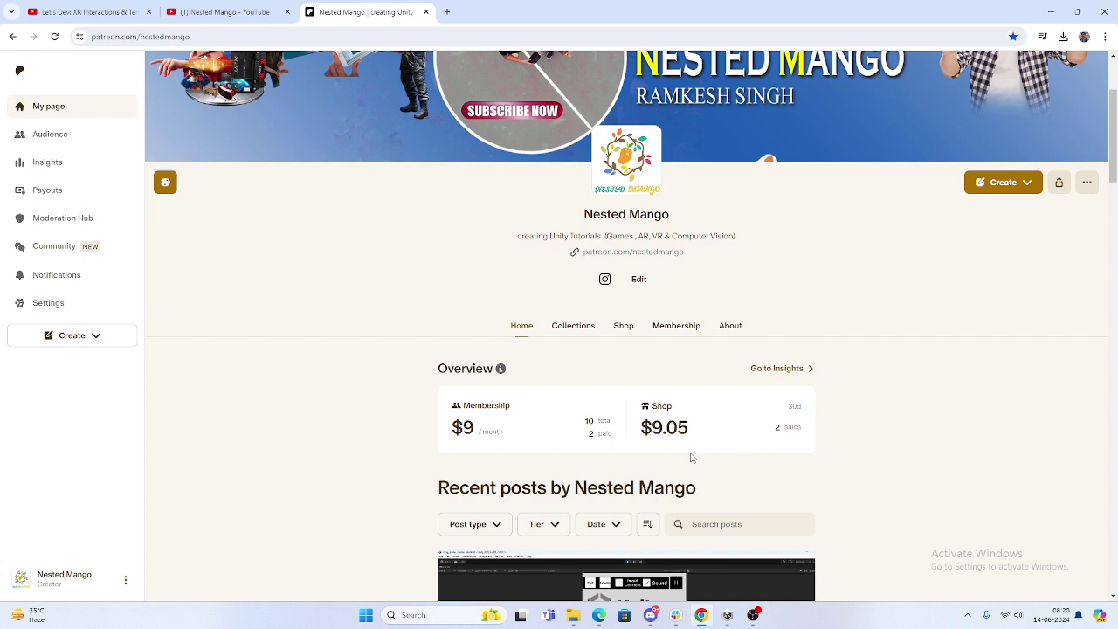
click(622, 327)
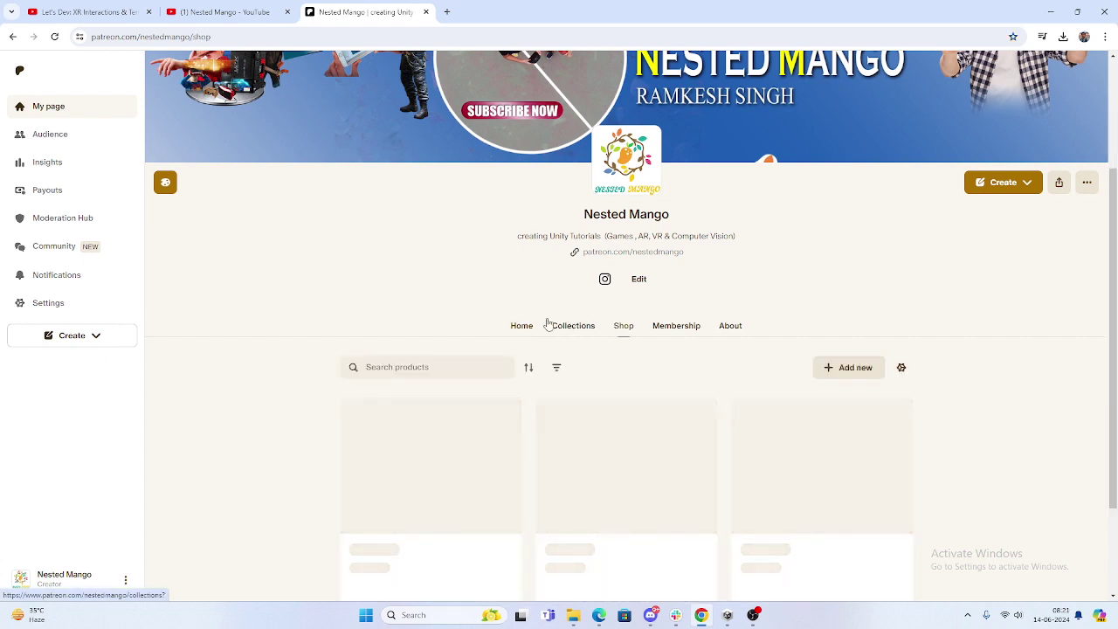
scroll(590, 412, down, 1)
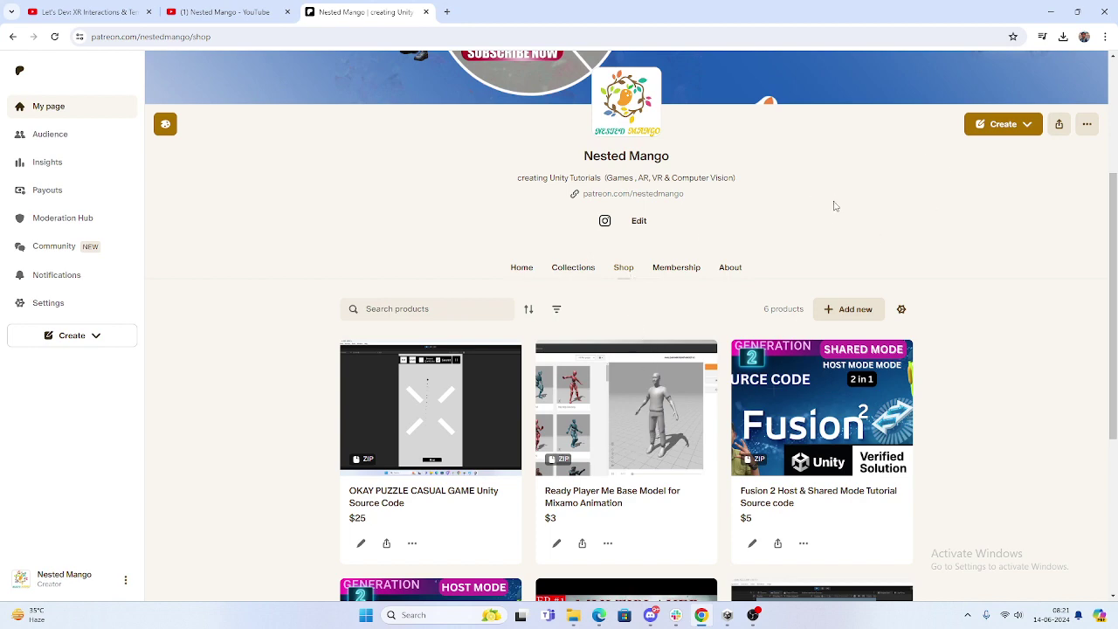
scroll(707, 403, down, 2)
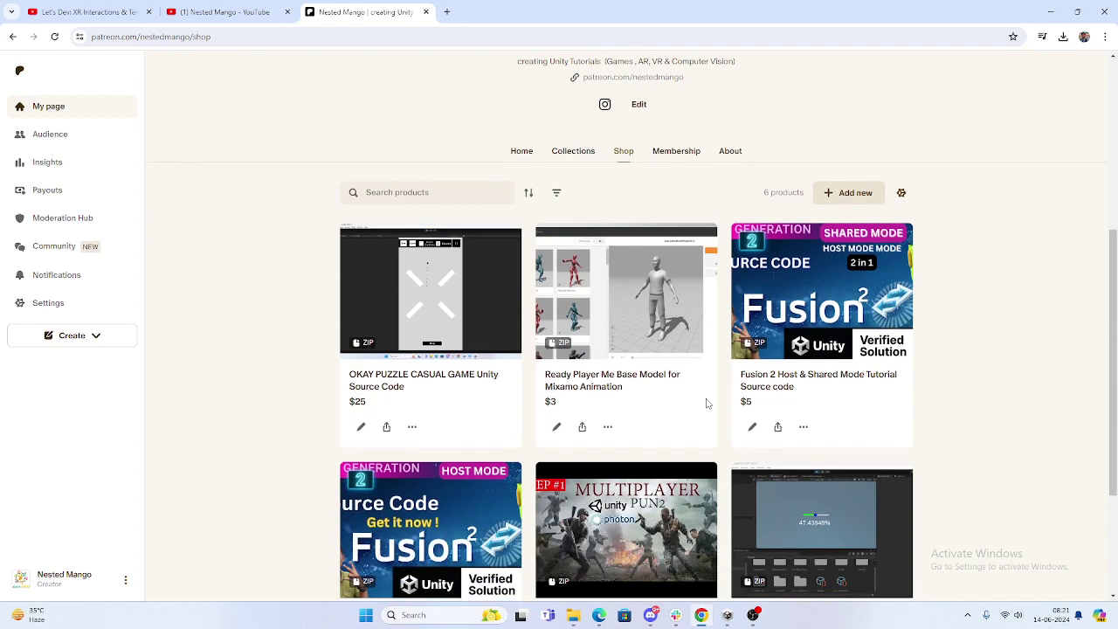
scroll(682, 446, down, 3)
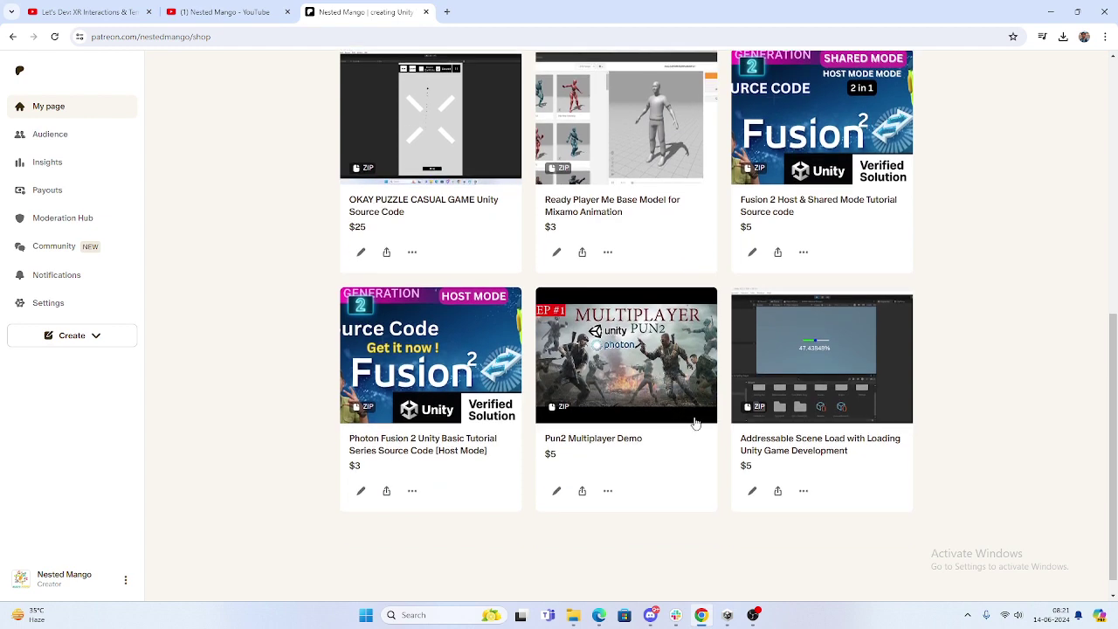
scroll(687, 428, up, 8)
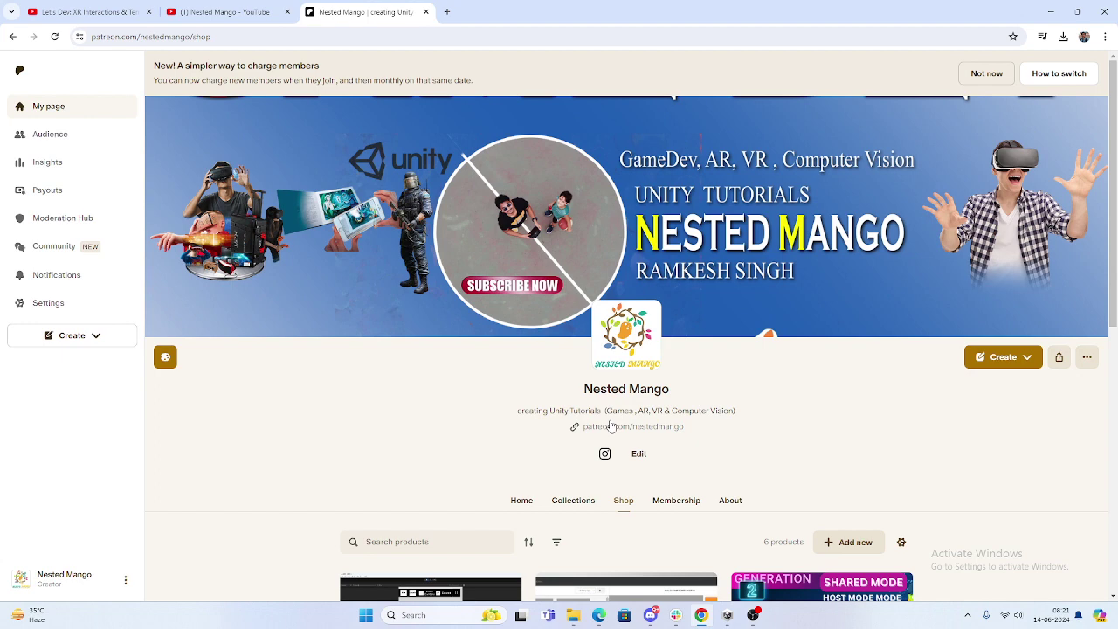
click(46, 12)
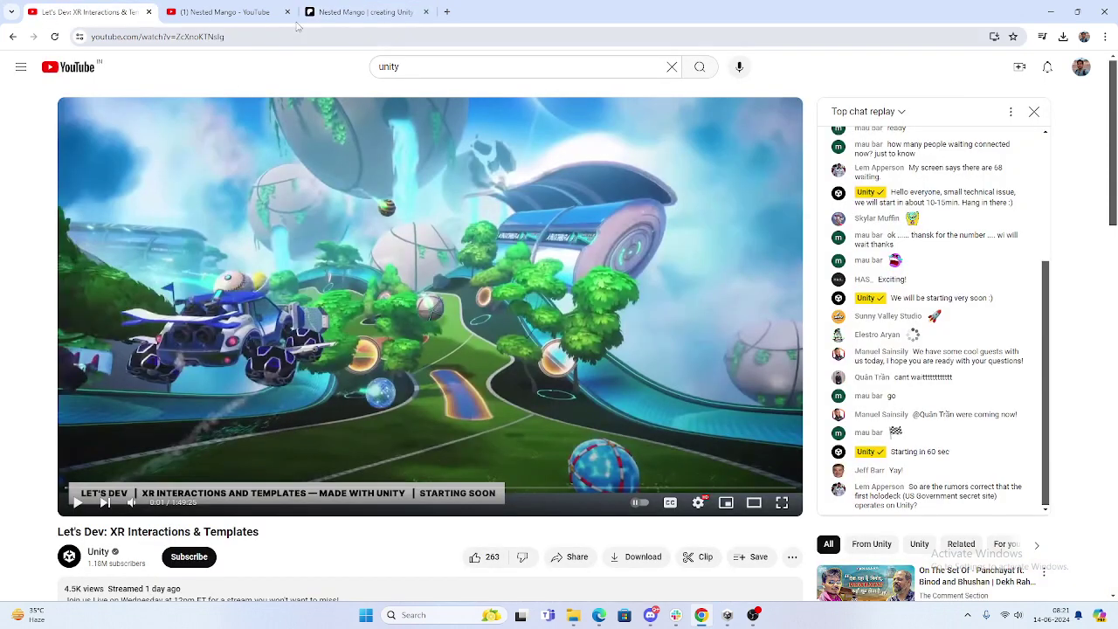
click(1059, 7)
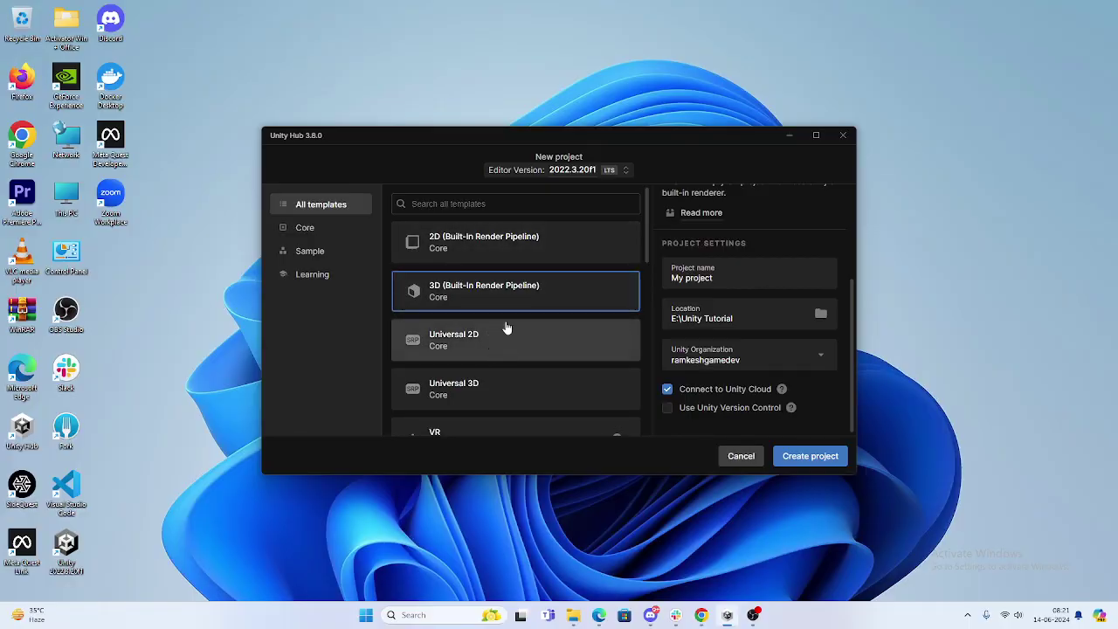
scroll(506, 324, down, 1)
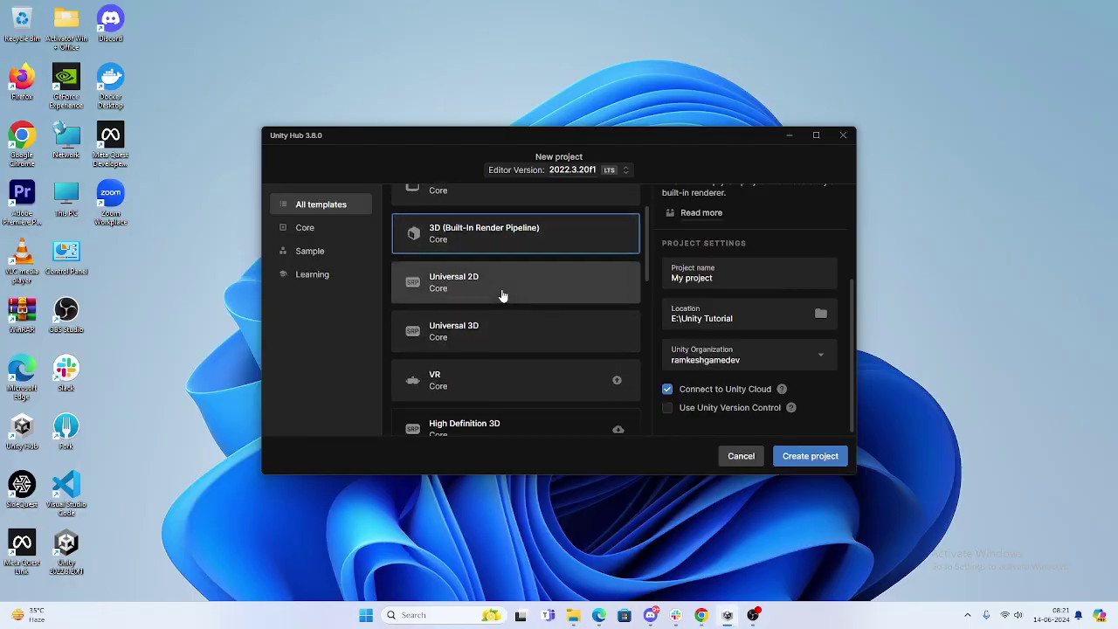
scroll(489, 280, up, 1)
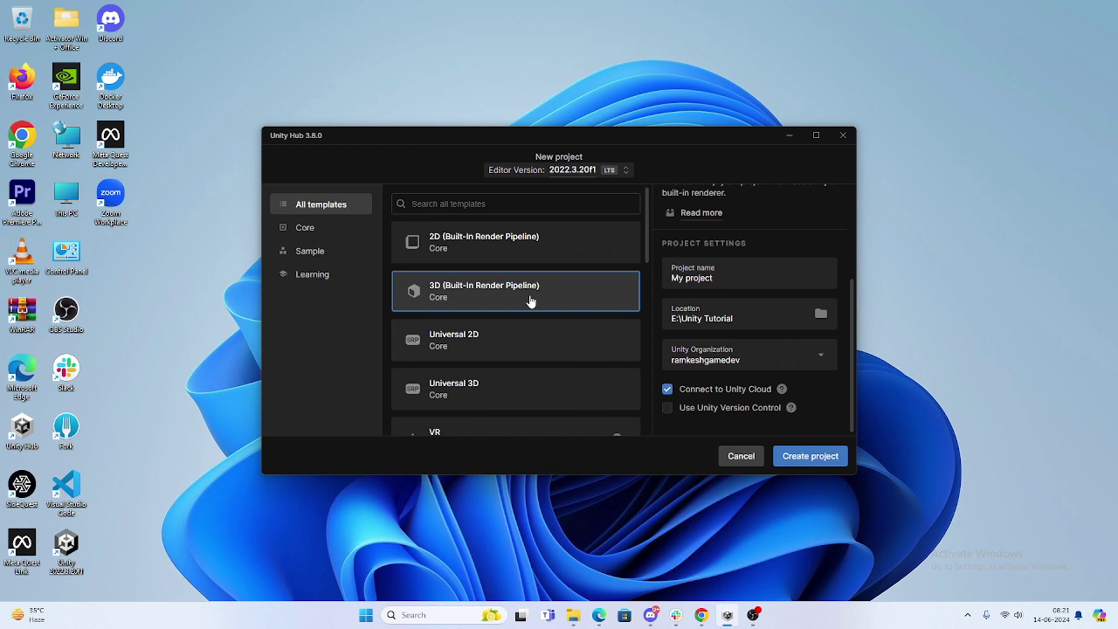
scroll(531, 295, down, 2)
scroll(520, 341, up, 1)
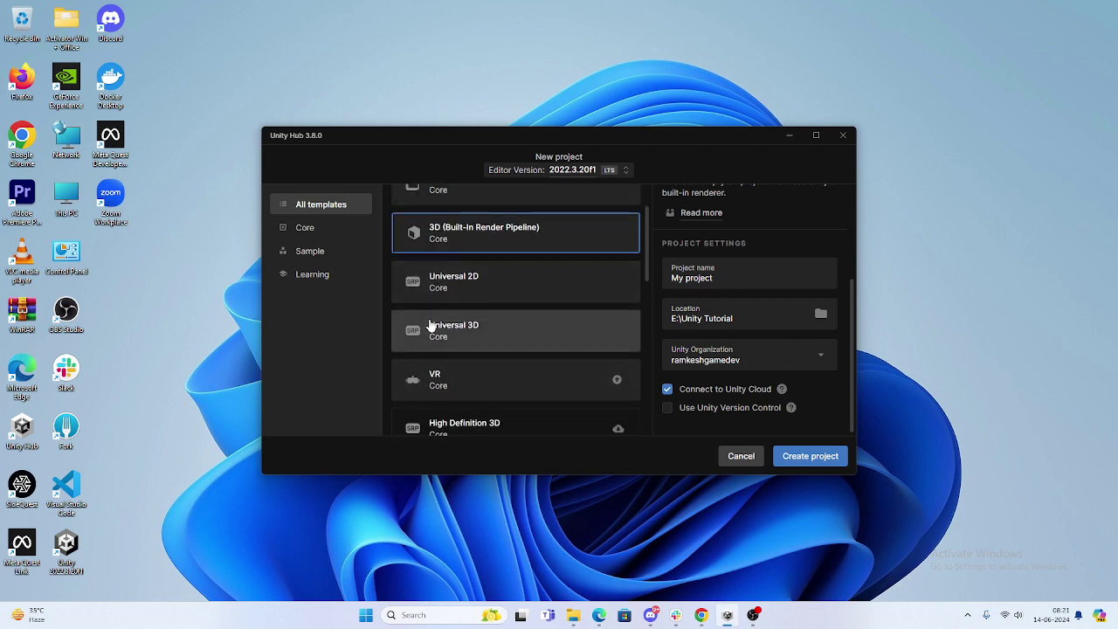
scroll(437, 318, up, 1)
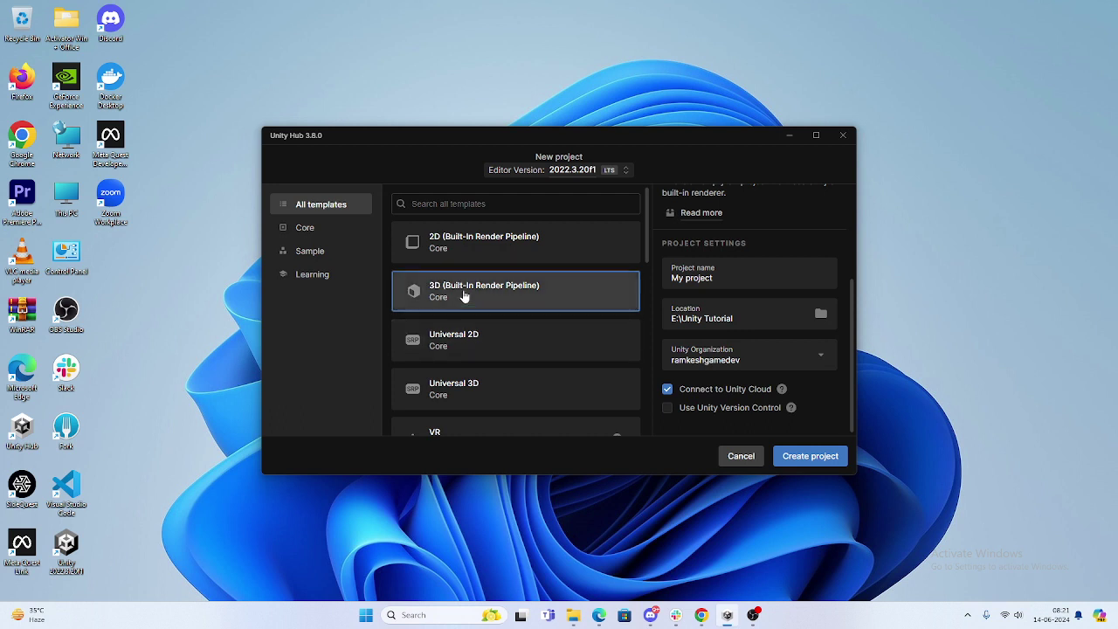
scroll(495, 299, down, 1)
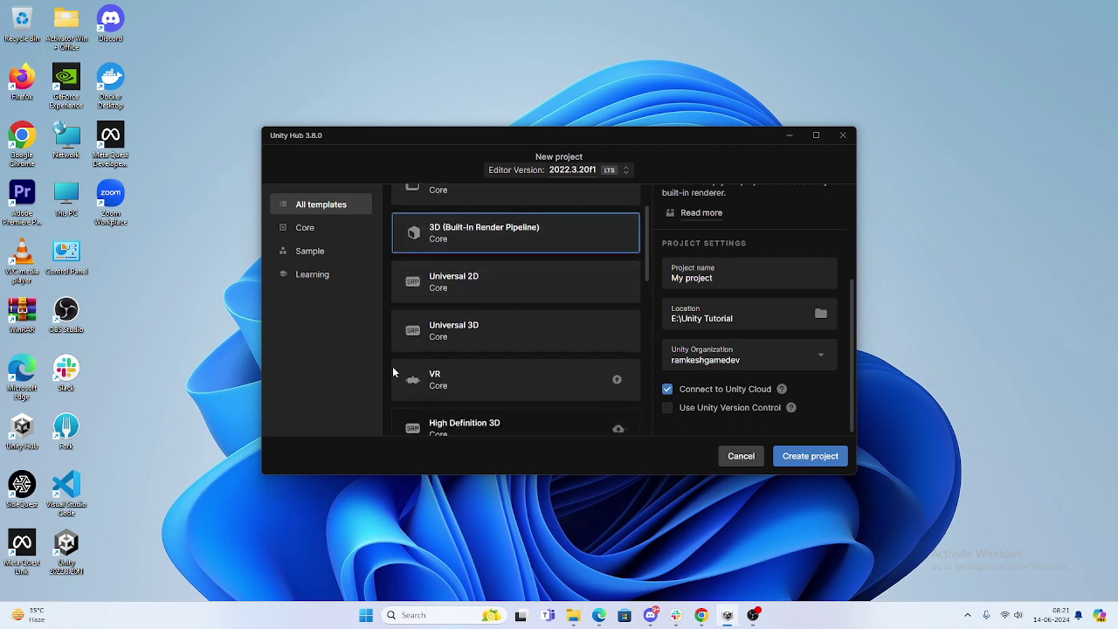
click(608, 171)
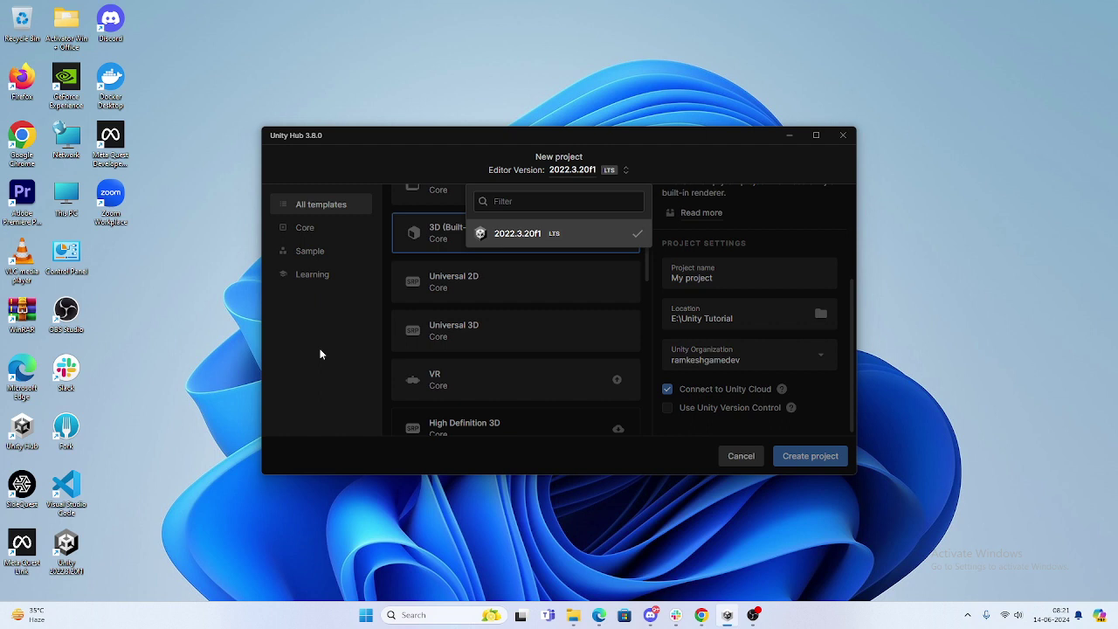
click(538, 237)
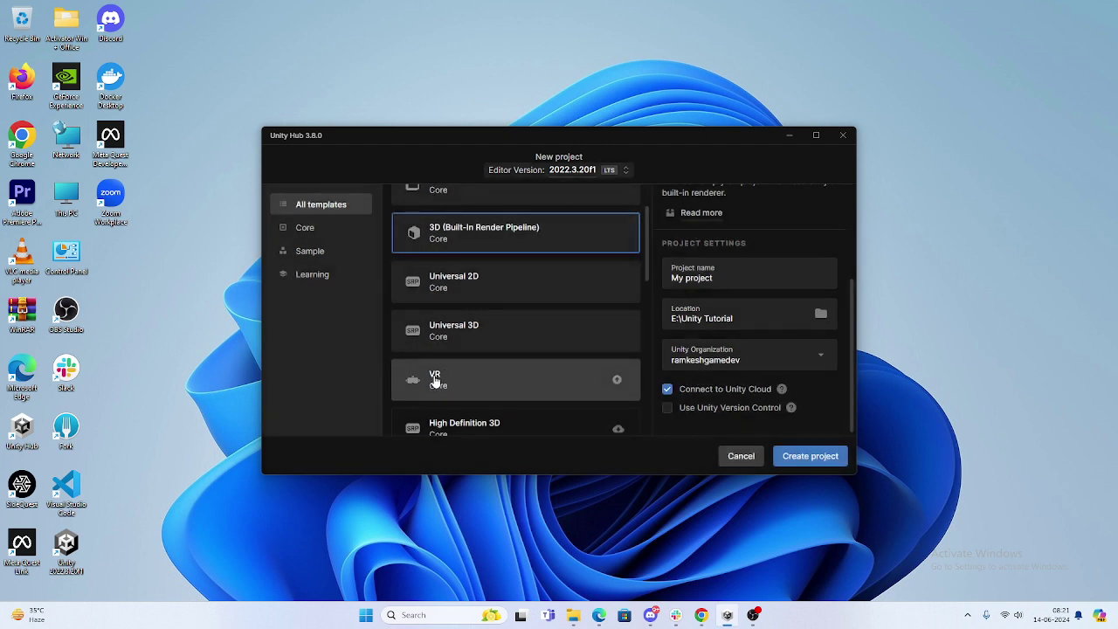
Step: Create a new project from the VR template named 'VR Sample UnityXR'
click(446, 379)
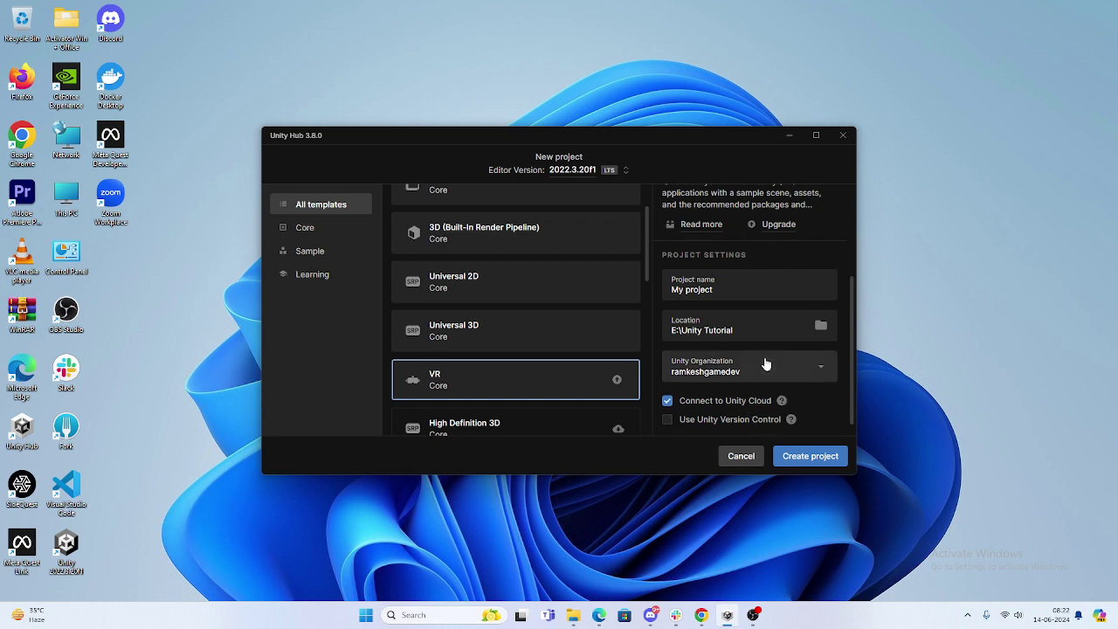
scroll(764, 346, up, 2)
scroll(758, 384, down, 3)
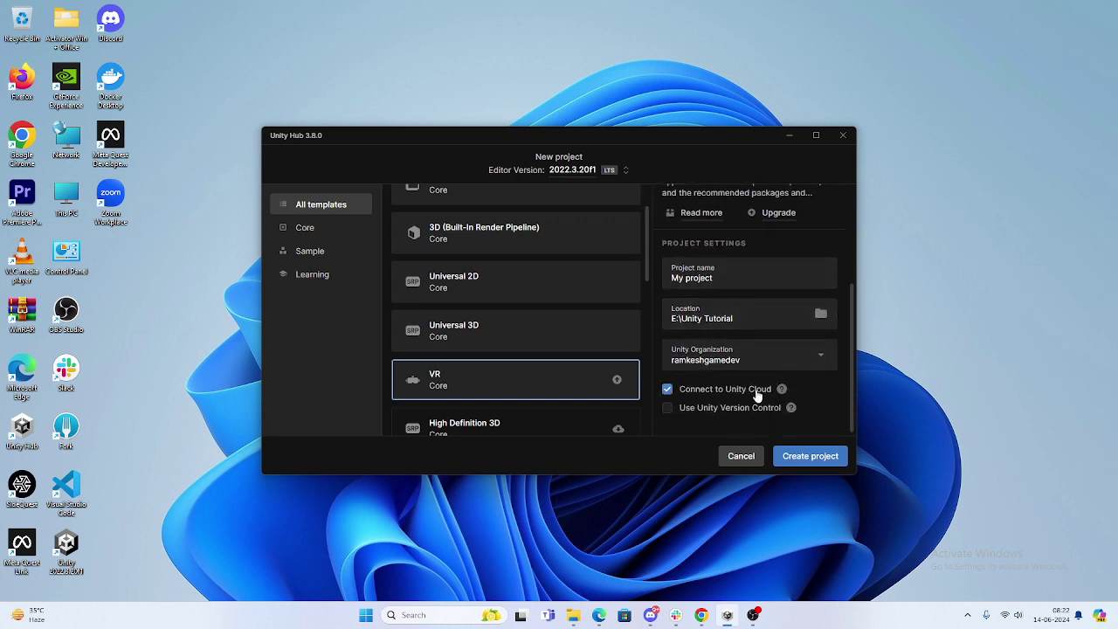
click(686, 284)
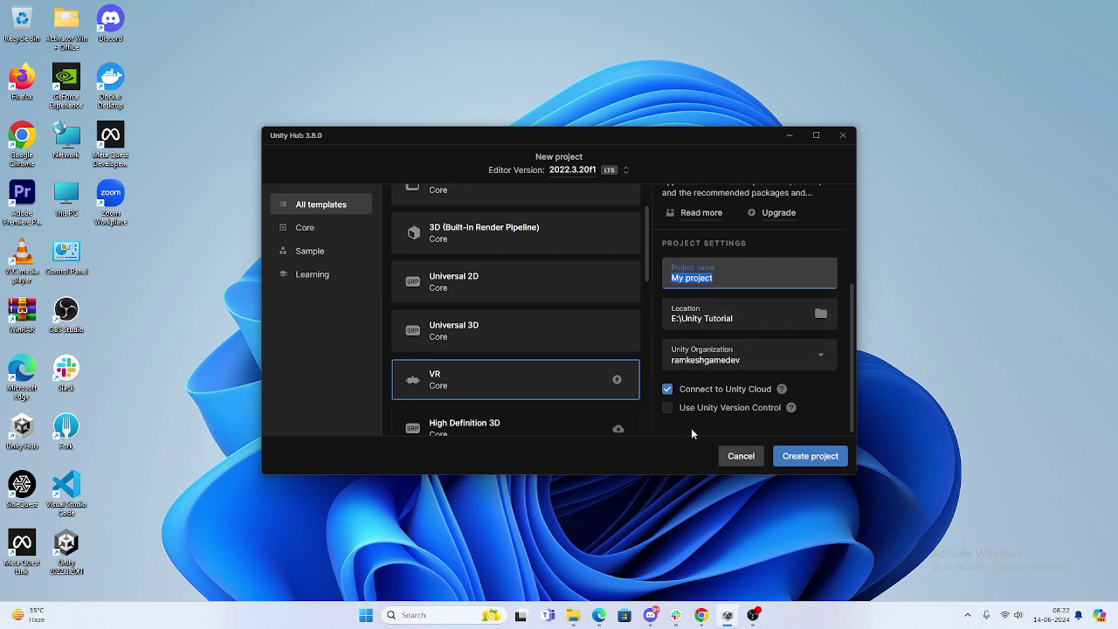
text(VR Sample )
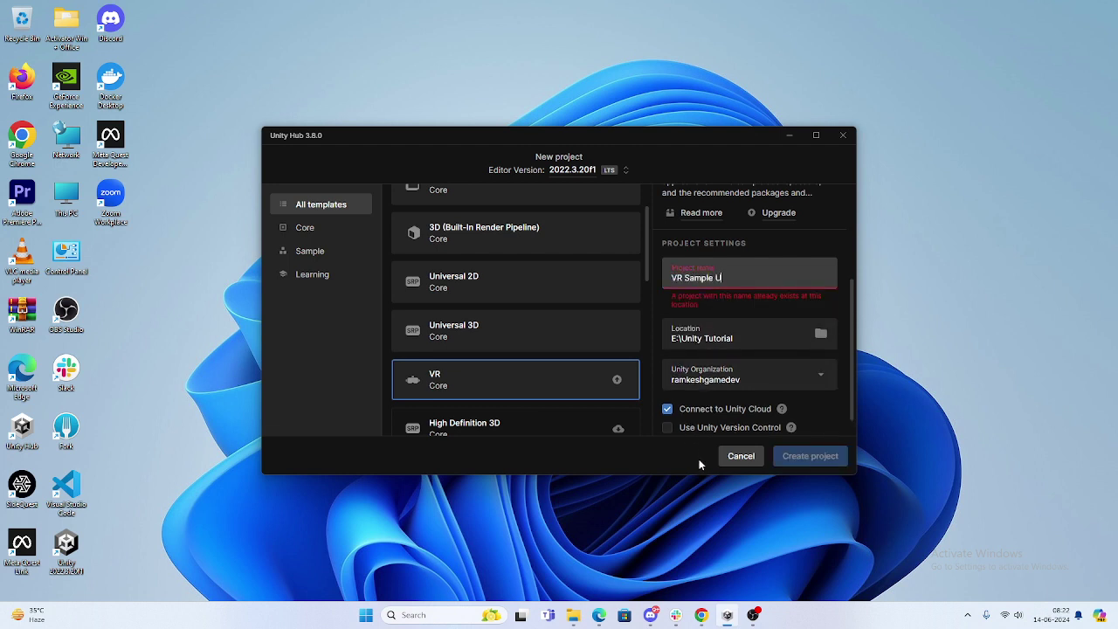
text(UnityXR)
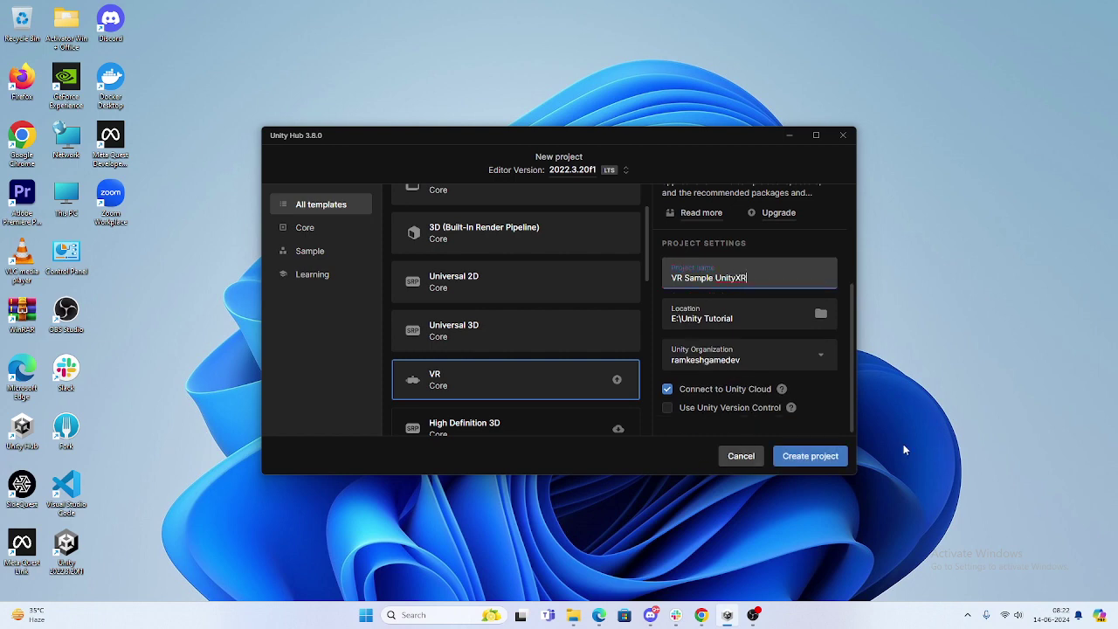
click(809, 456)
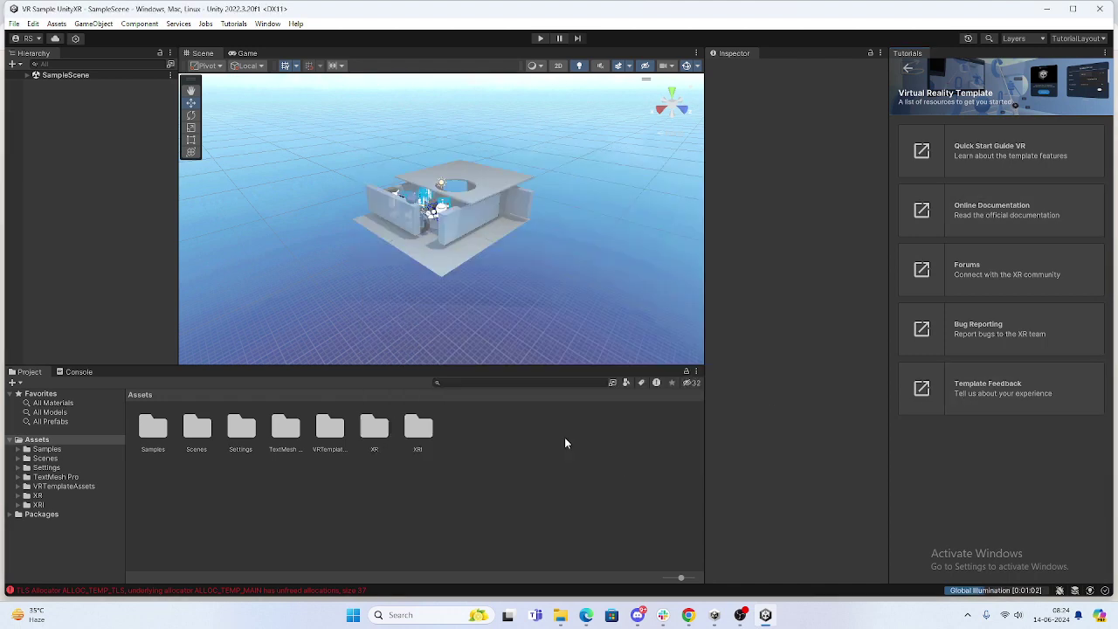
Step: Close the VR template welcome dialog and clear the Console's allocation warning and error
click(559, 442)
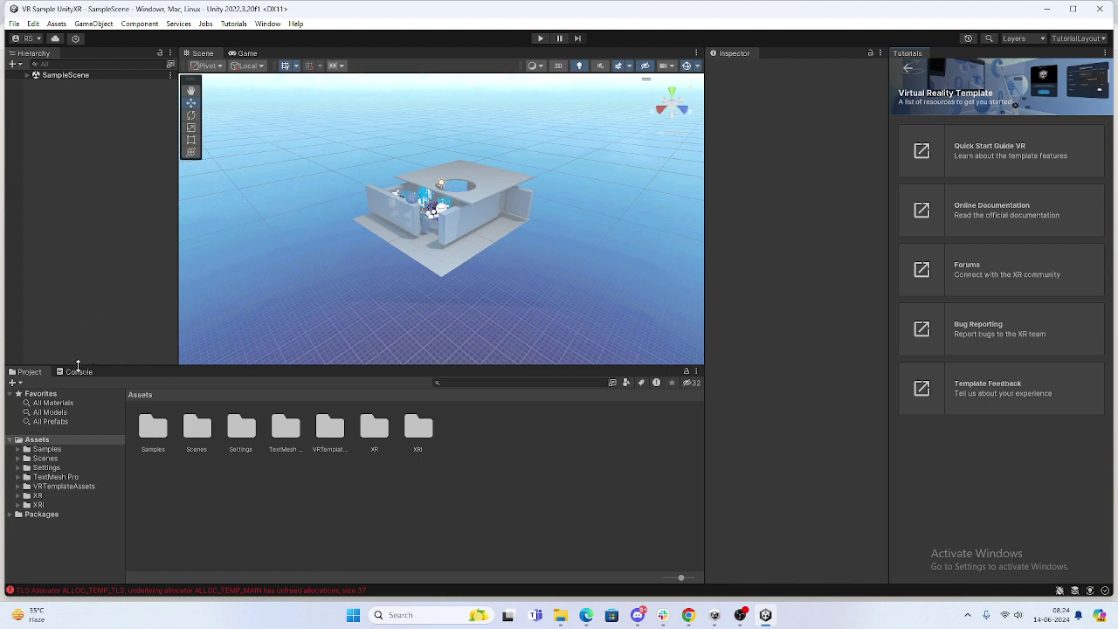
click(75, 371)
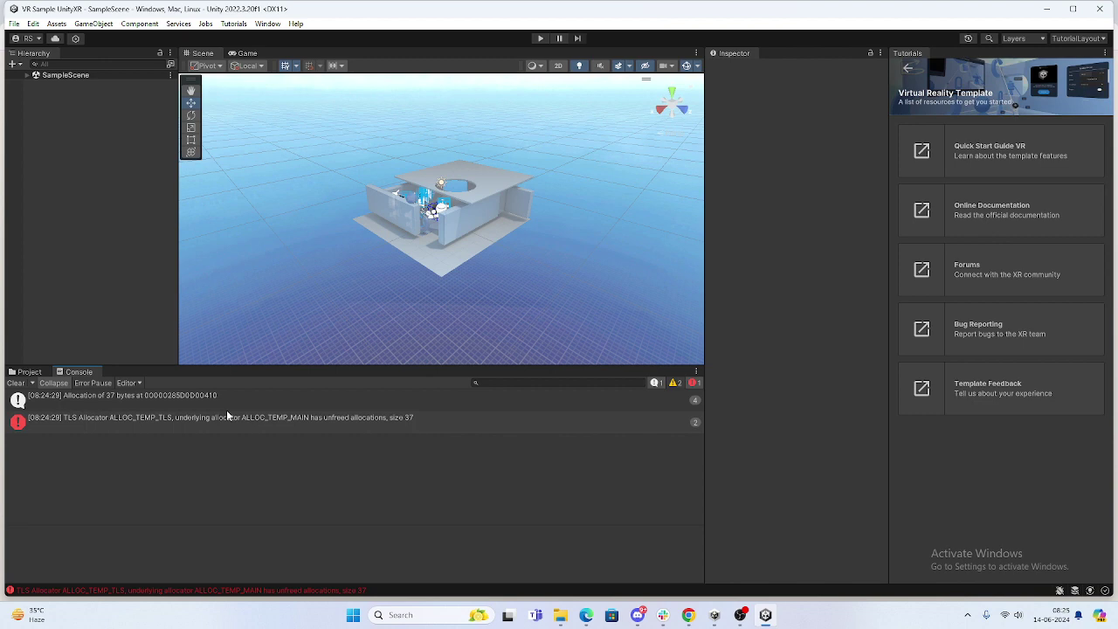
click(16, 383)
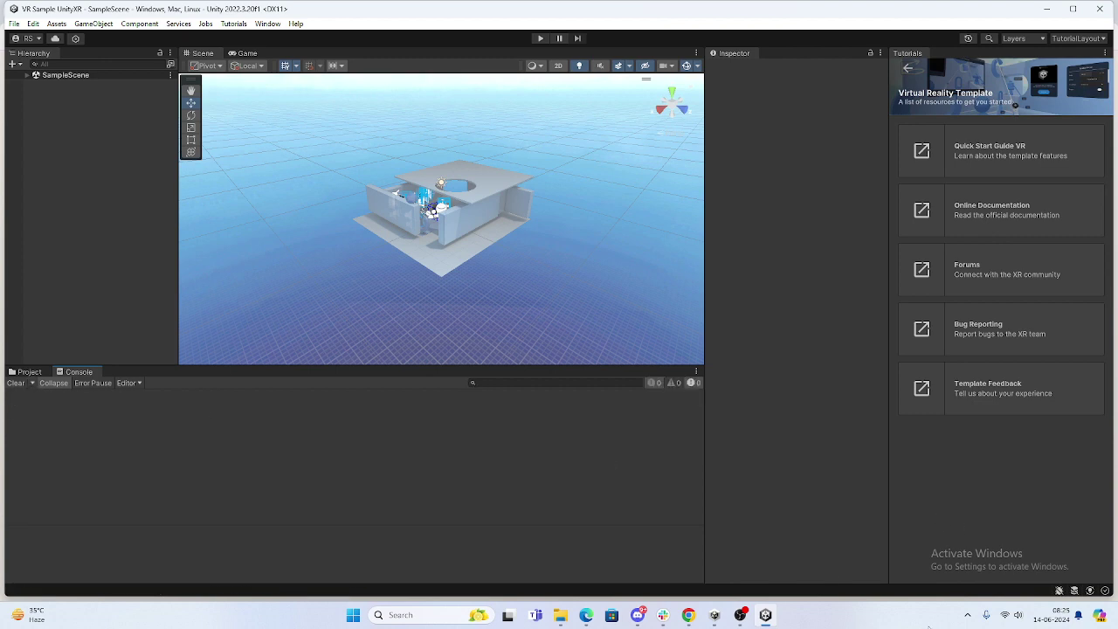
Step: Turn off scene Gizmos, select Complete XR Origin Set Up Variant, and show the Assets folder
click(27, 75)
scroll(444, 222, up, 10)
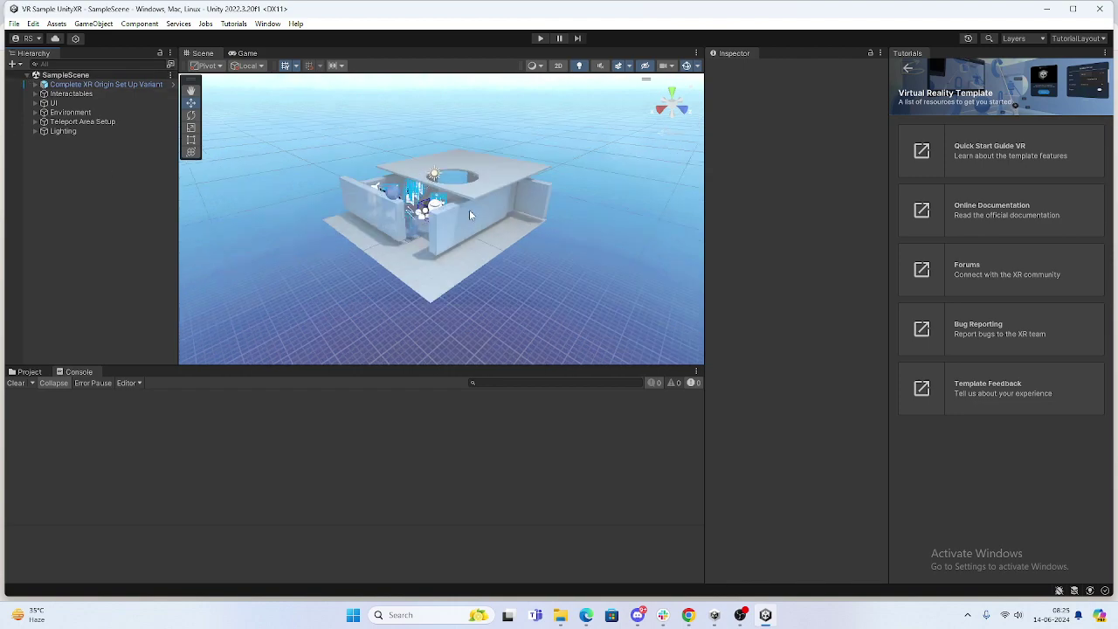
click(686, 66)
right_drag(489, 131, 377, 318)
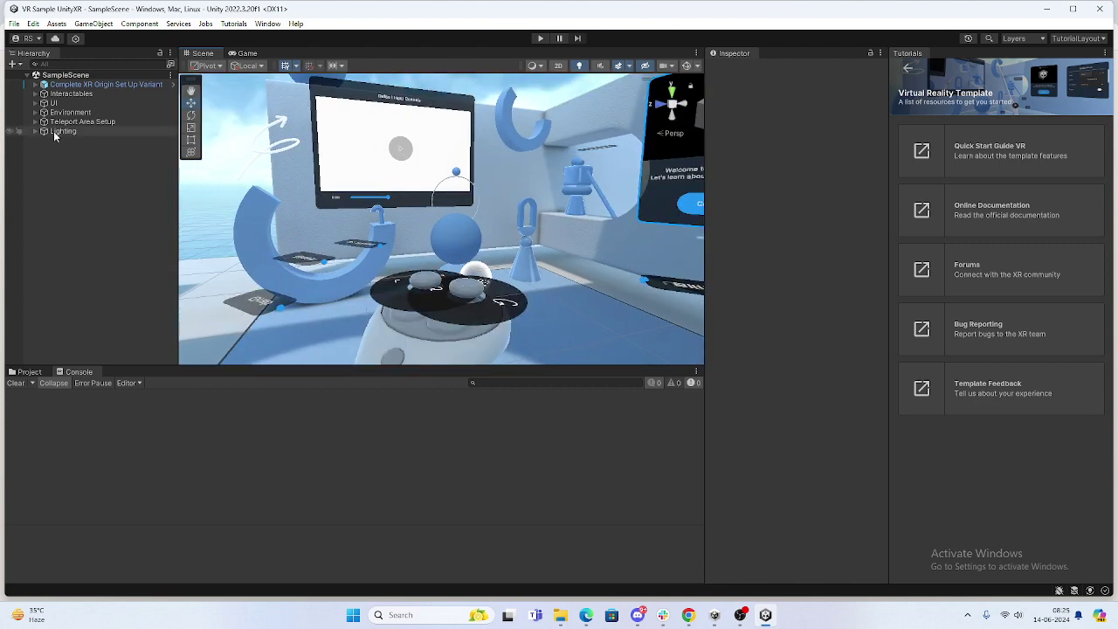
click(87, 84)
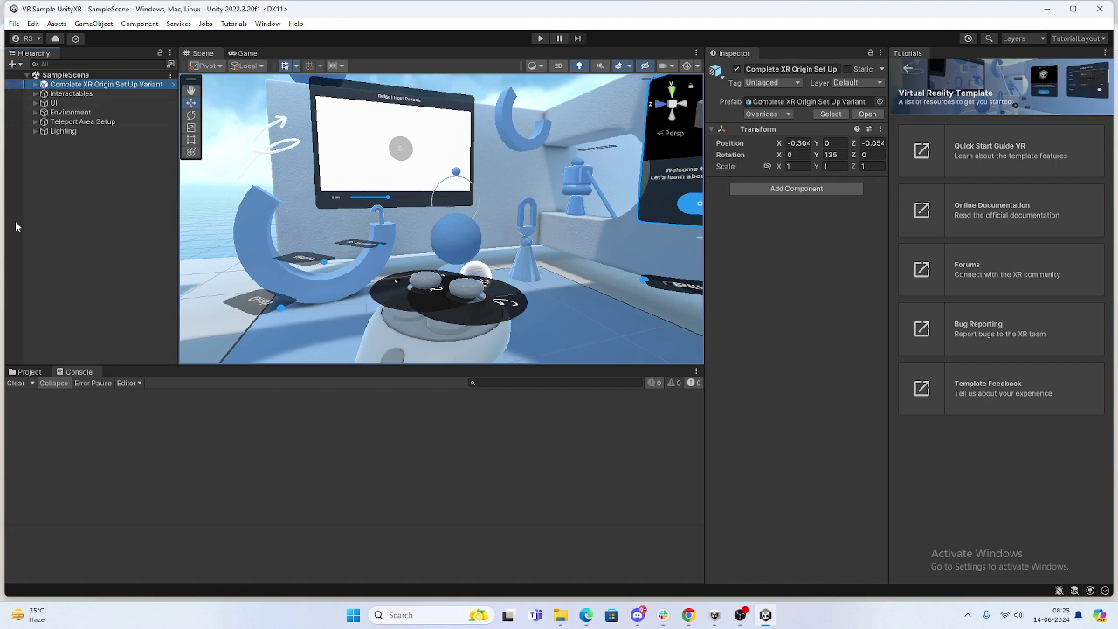
click(28, 372)
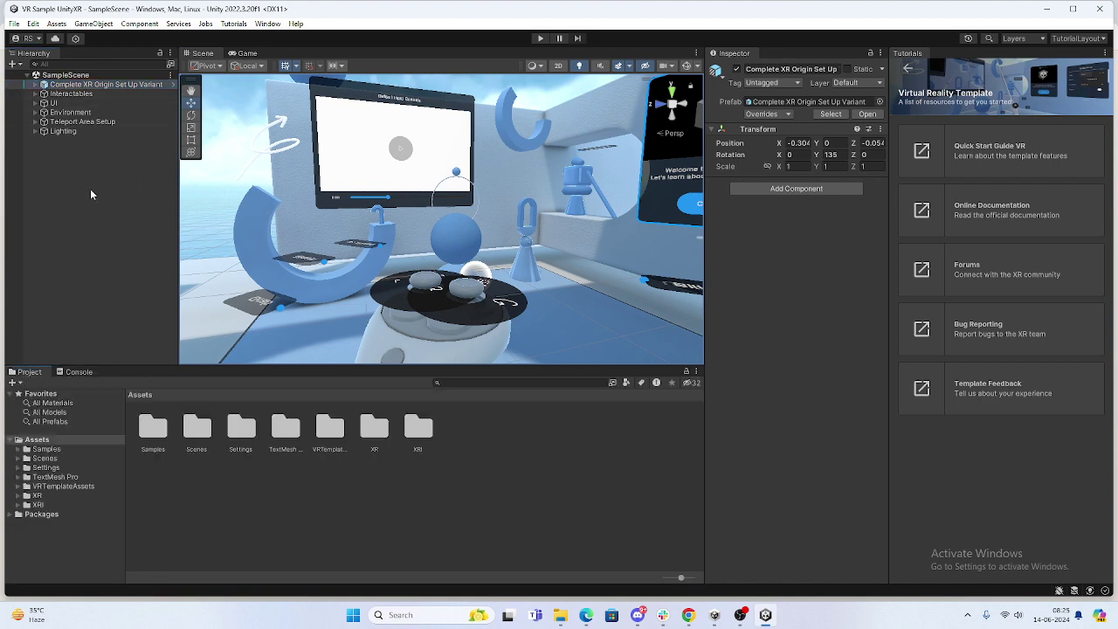
Step: Select the variant's Input Action Manager and ping its XRI Default Input Actions asset under Action Assets
click(43, 84)
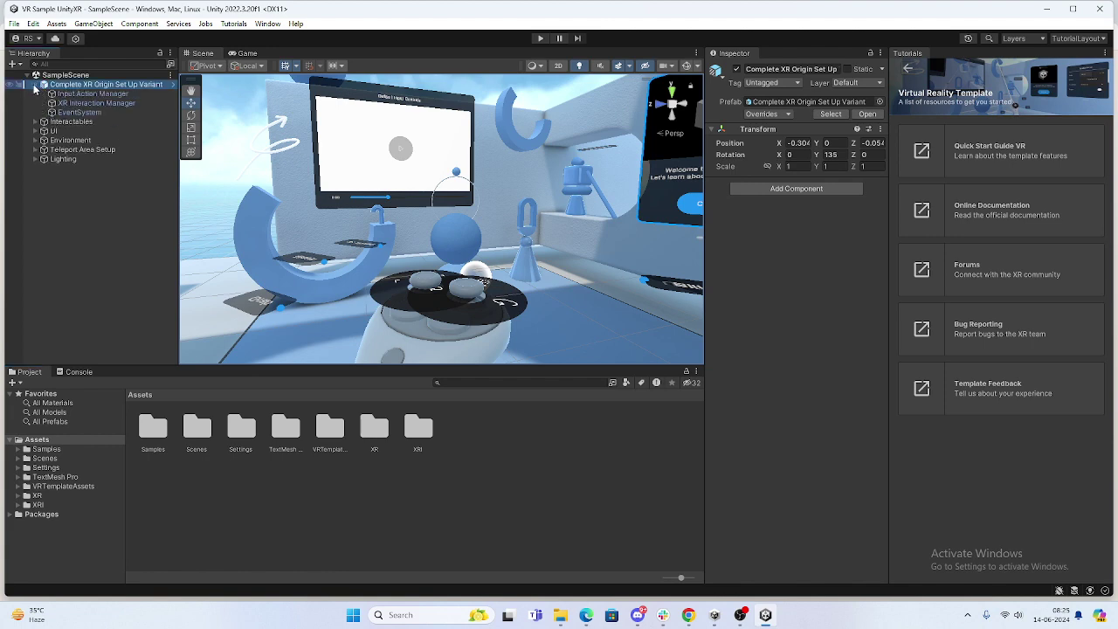
click(75, 94)
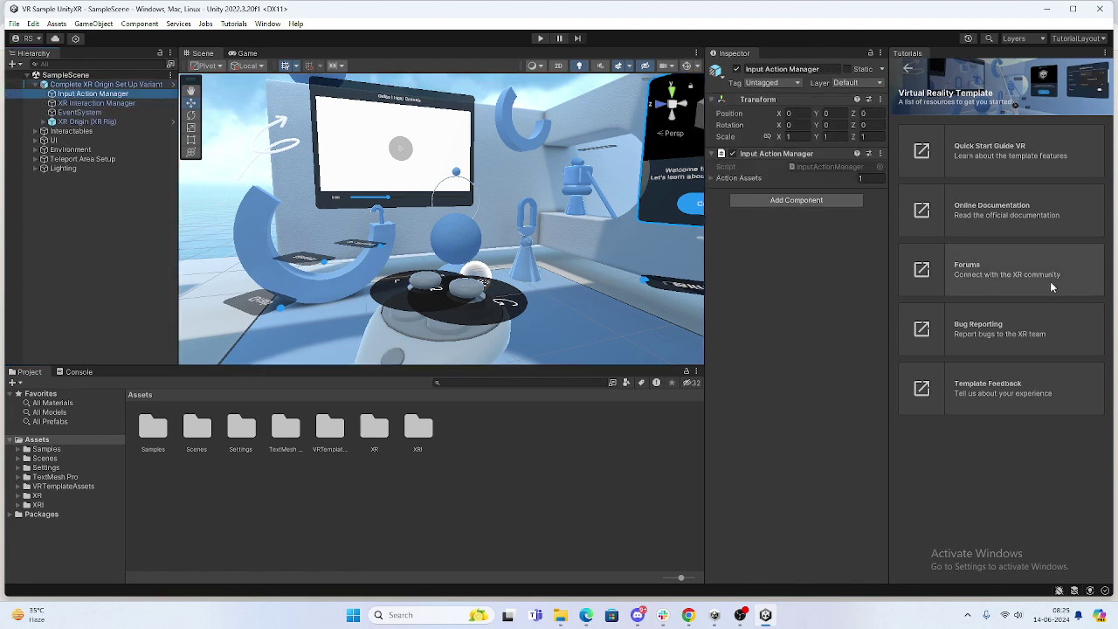
click(733, 177)
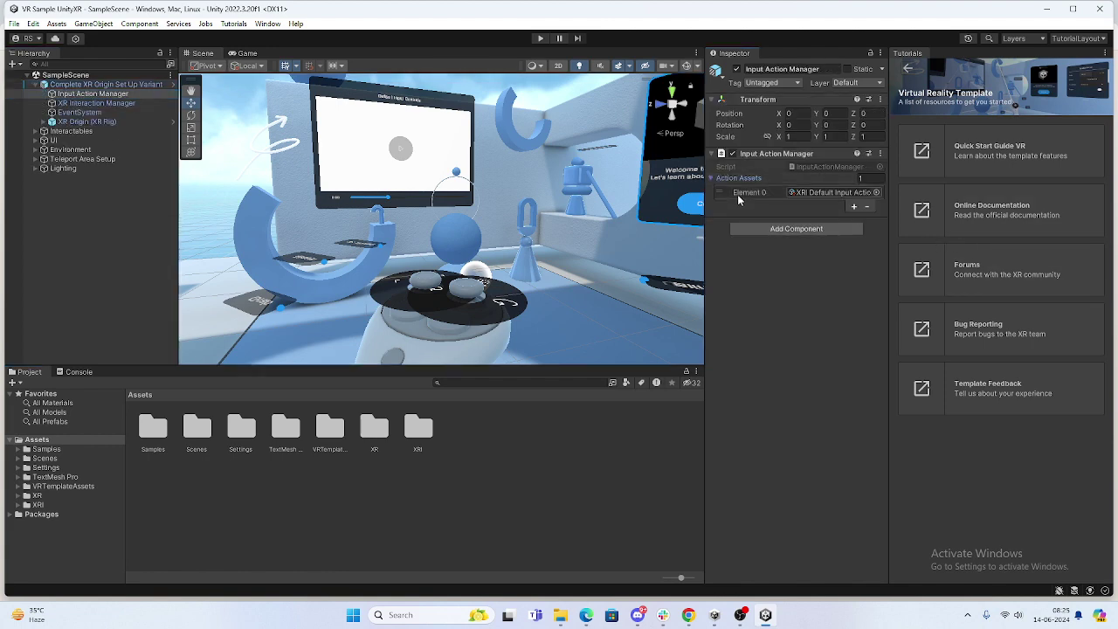
click(811, 191)
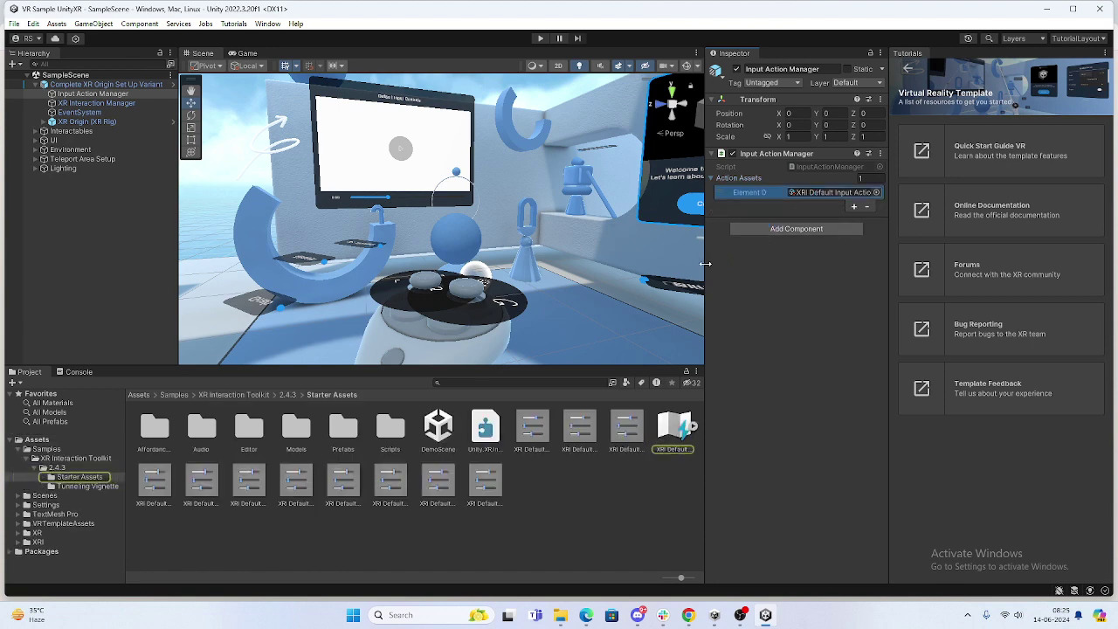
drag(706, 263, 680, 291)
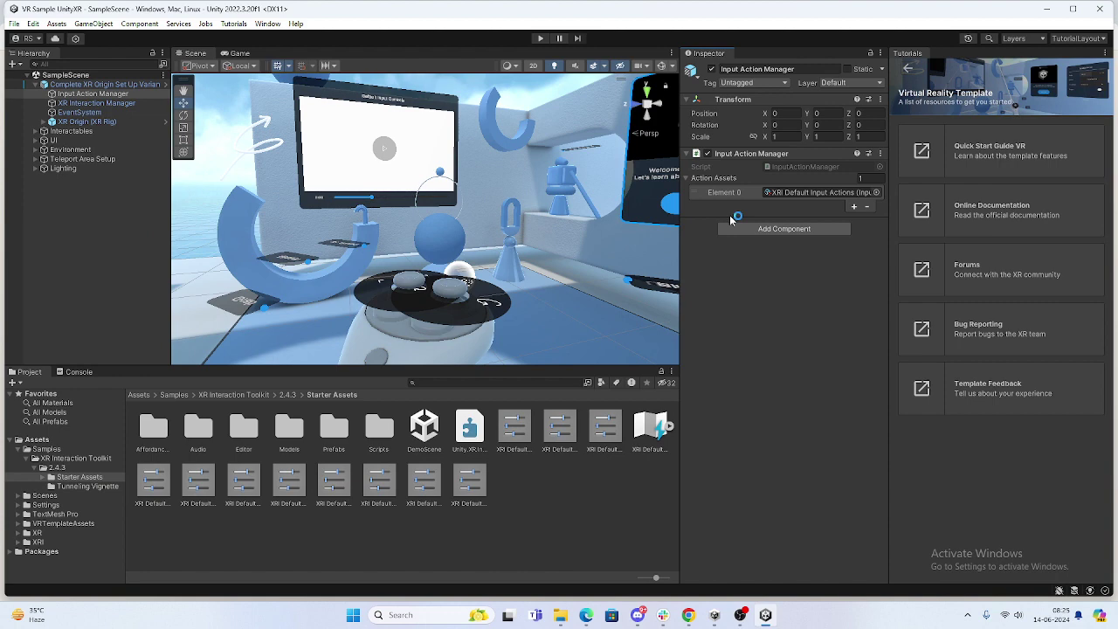
click(777, 194)
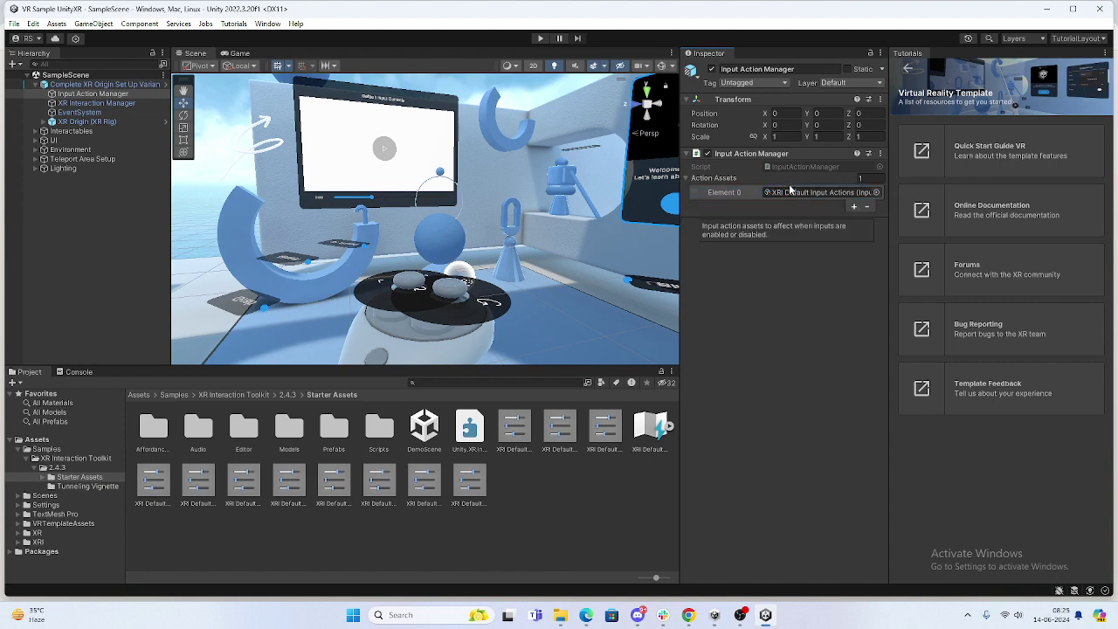
click(743, 163)
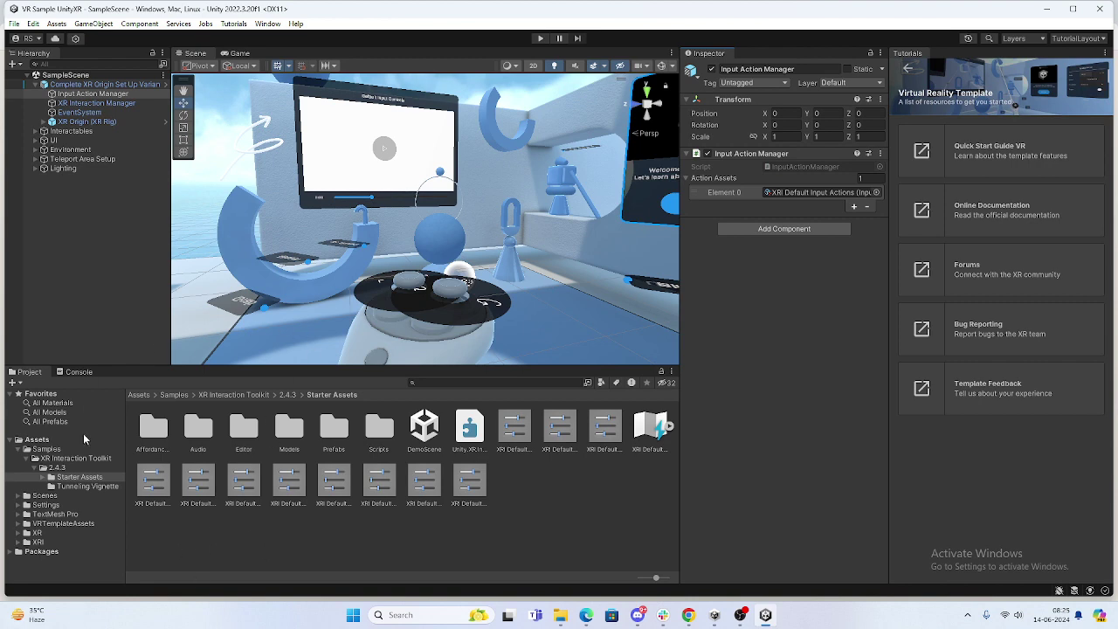
Step: Inspect the Starter Assets Grab Move, Continuous Move and Input Actions assets, then reselect the XR Origin variant
click(61, 460)
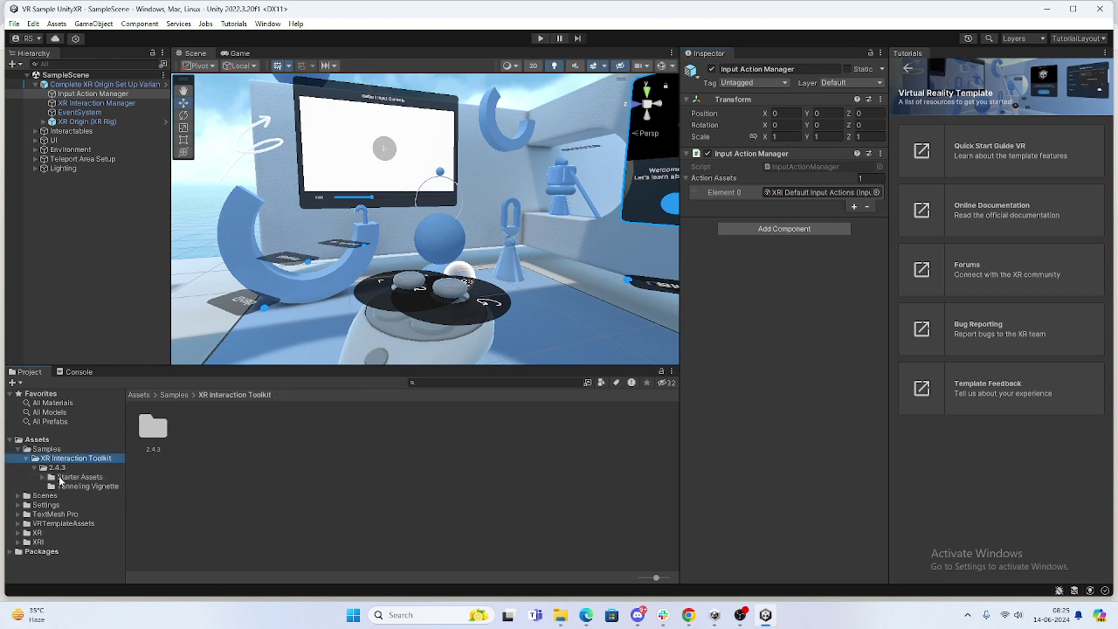
click(61, 478)
click(232, 491)
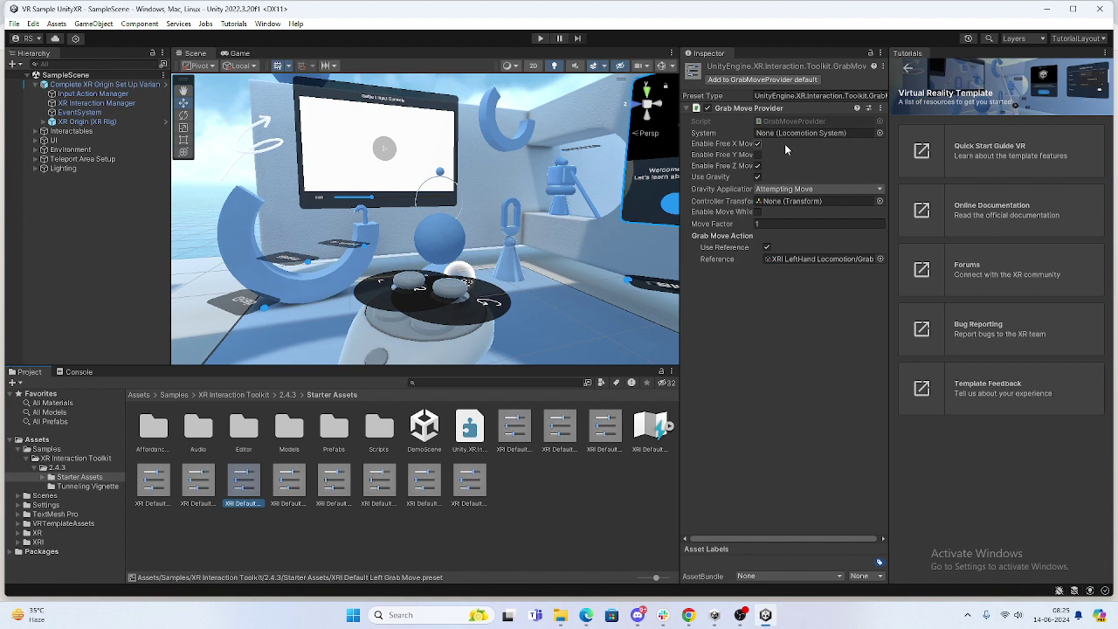
click(353, 479)
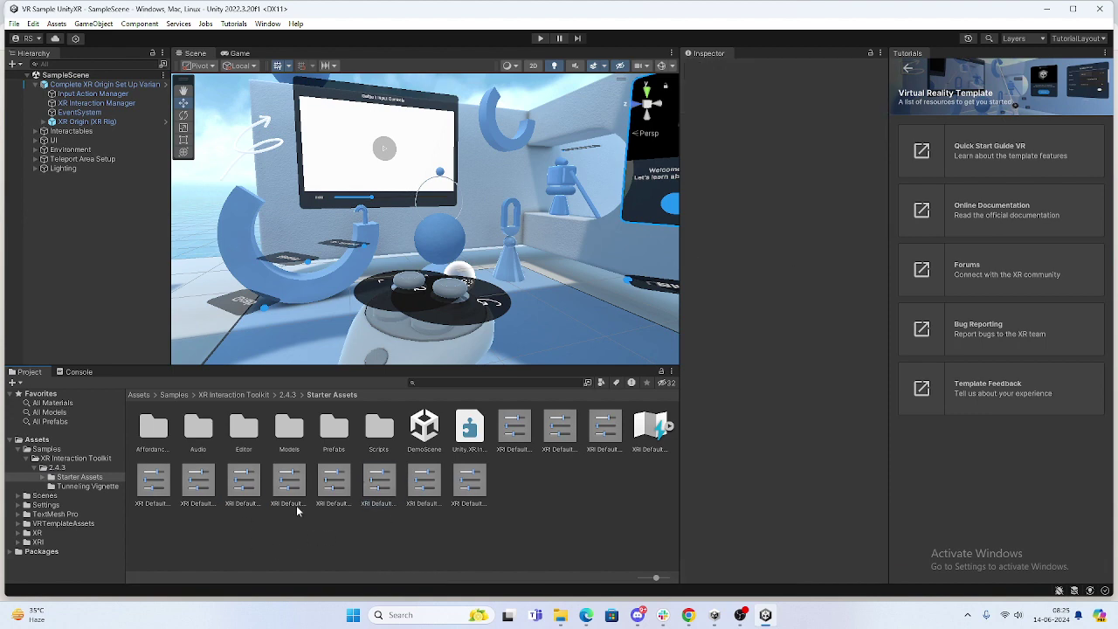
click(511, 429)
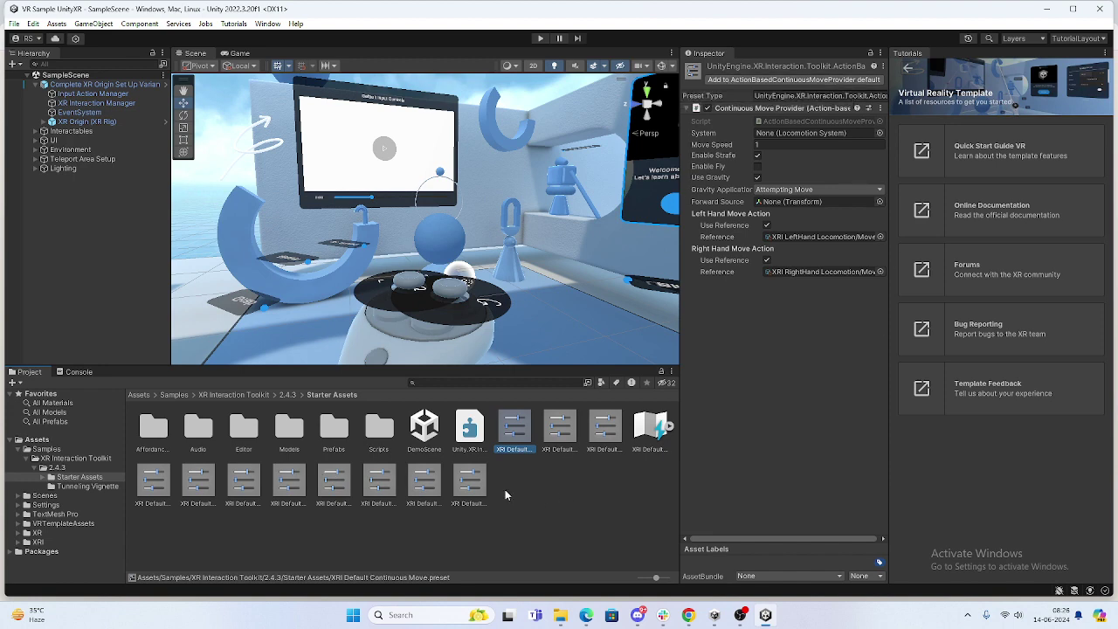
click(645, 437)
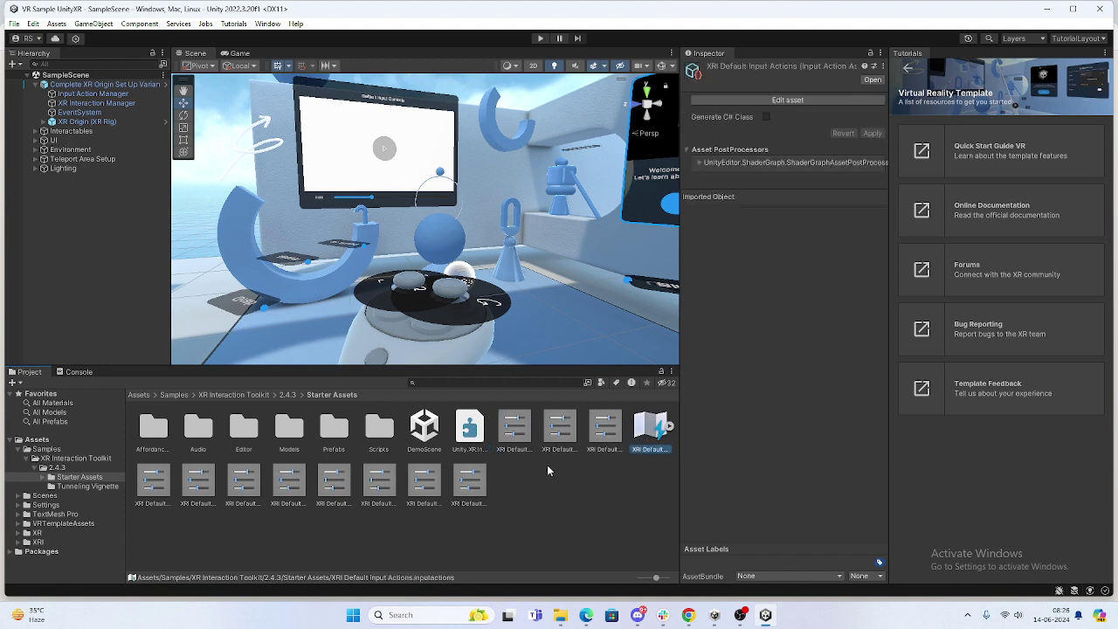
click(101, 85)
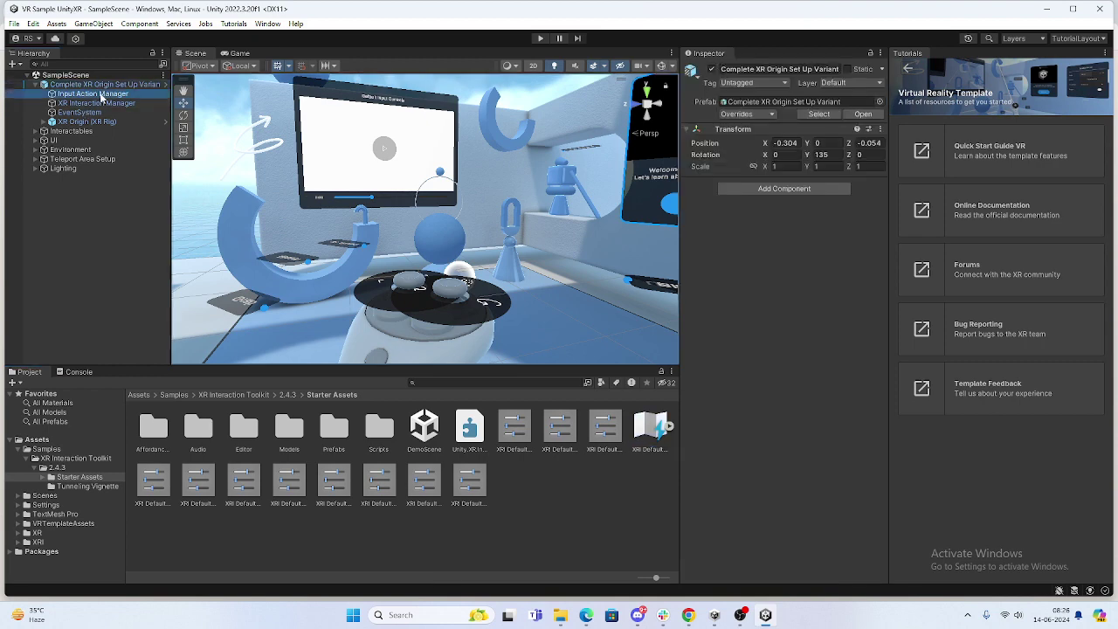
Step: Ping the Input Action Manager's XRI Default Input Actions asset again and view its details
click(102, 95)
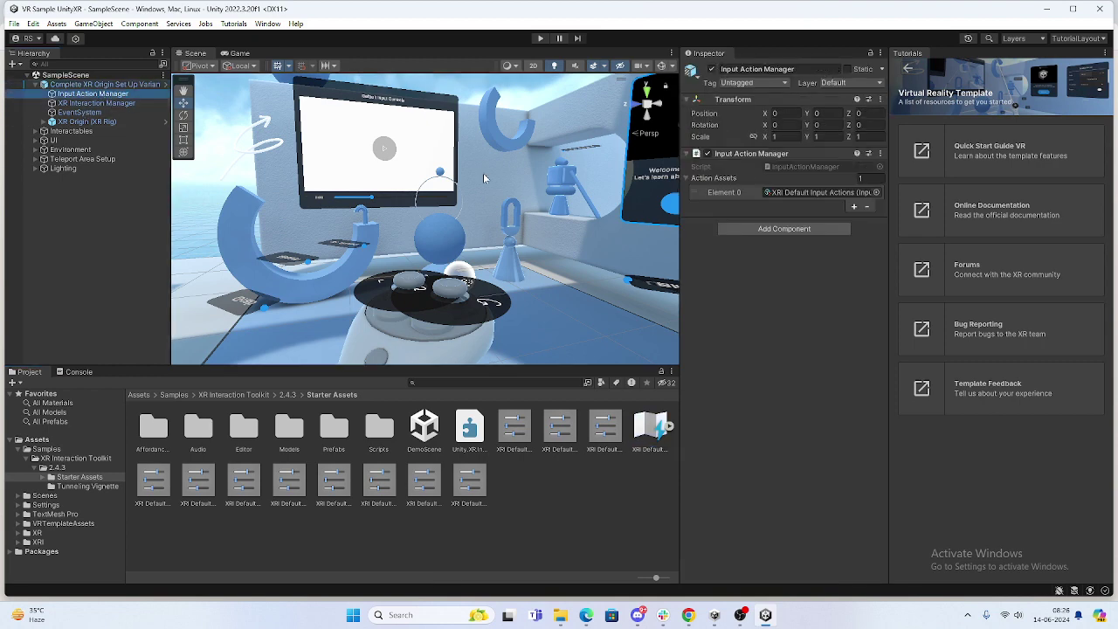
click(782, 192)
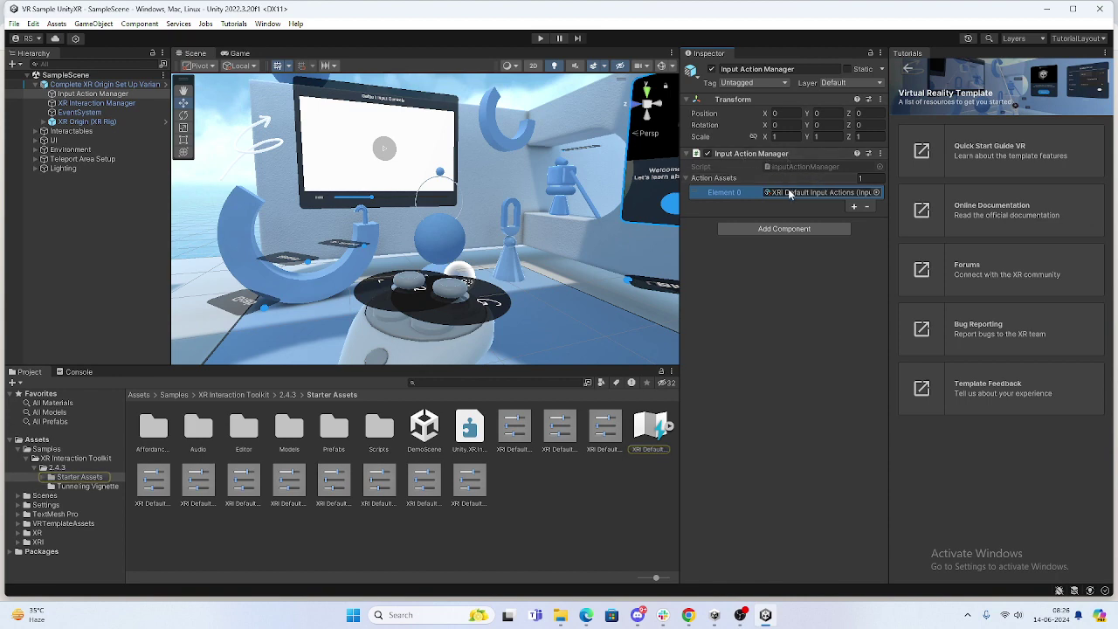
click(804, 193)
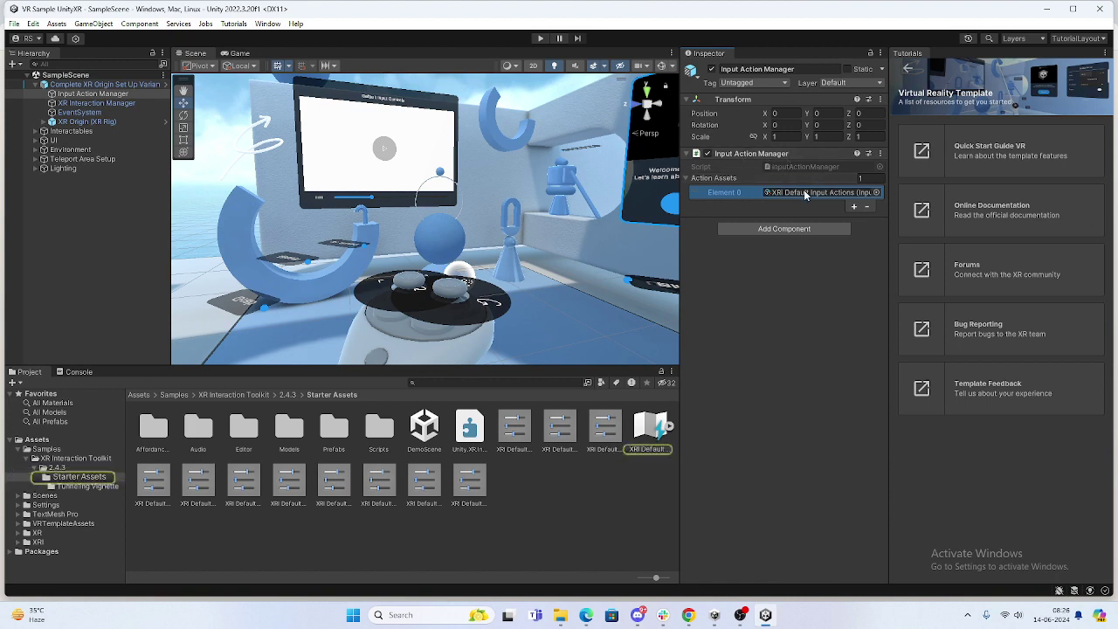
click(648, 427)
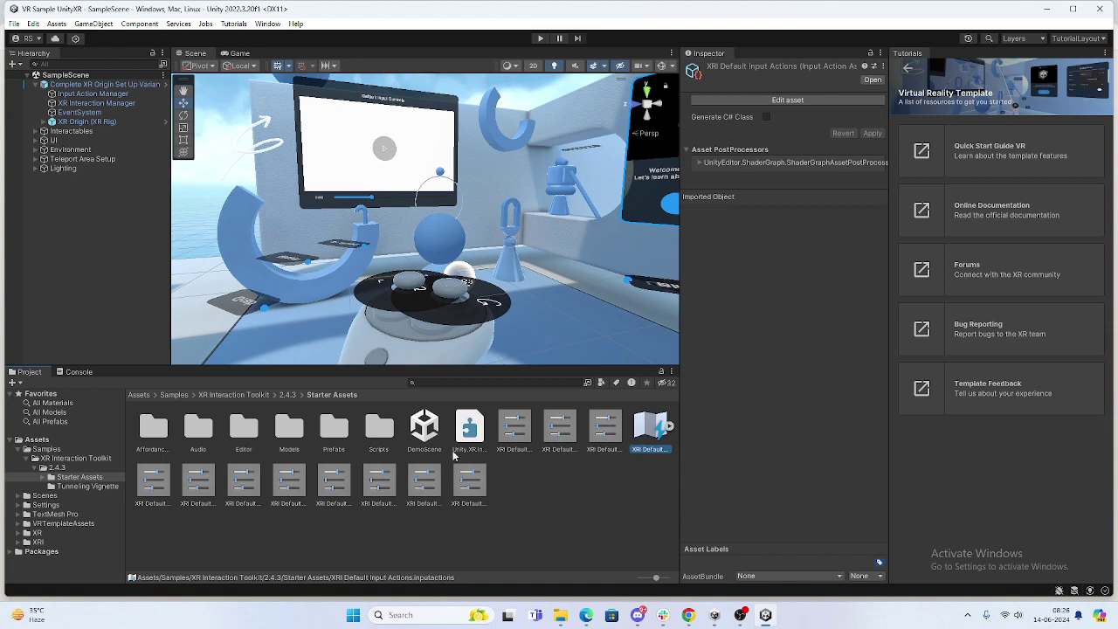
Step: Expand the XR Interaction Manager's Global Filters to see its empty hover and select filter lists
click(119, 103)
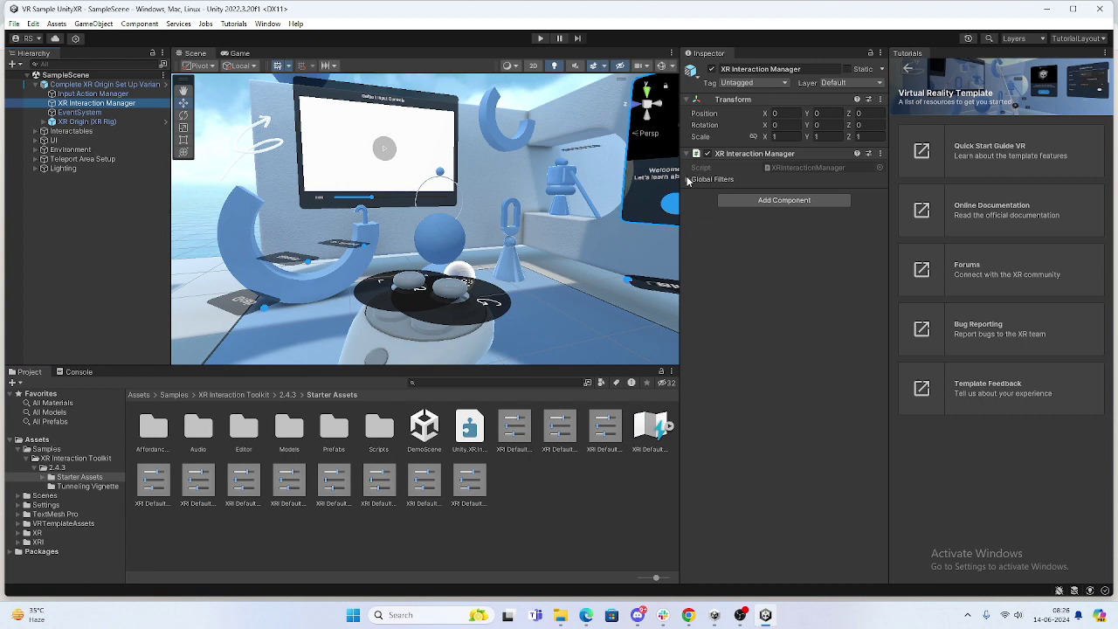
click(687, 179)
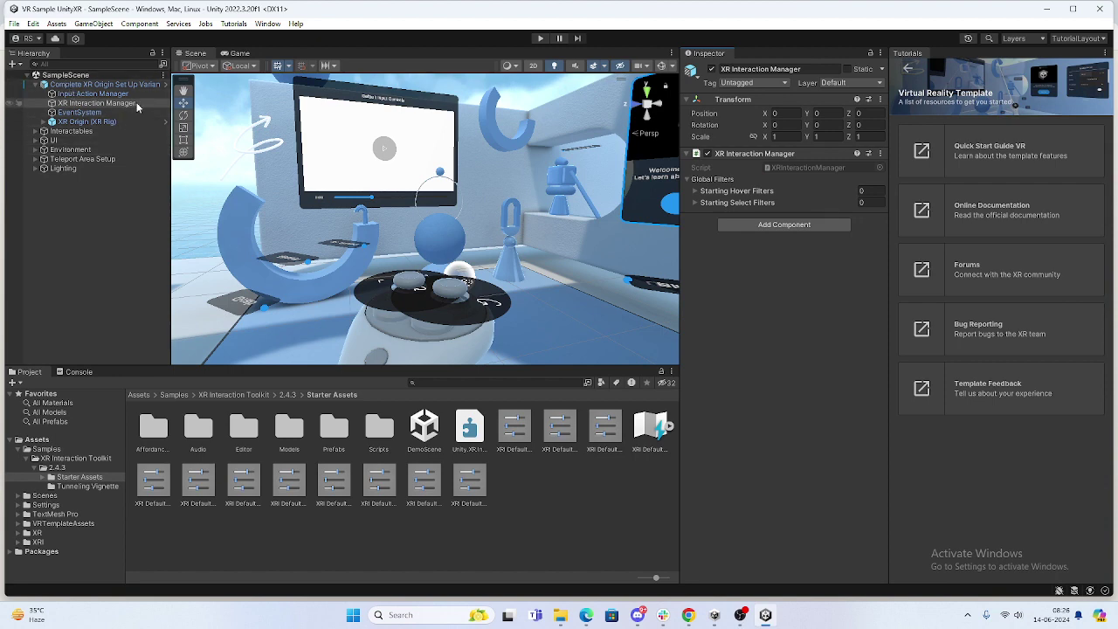
click(87, 123)
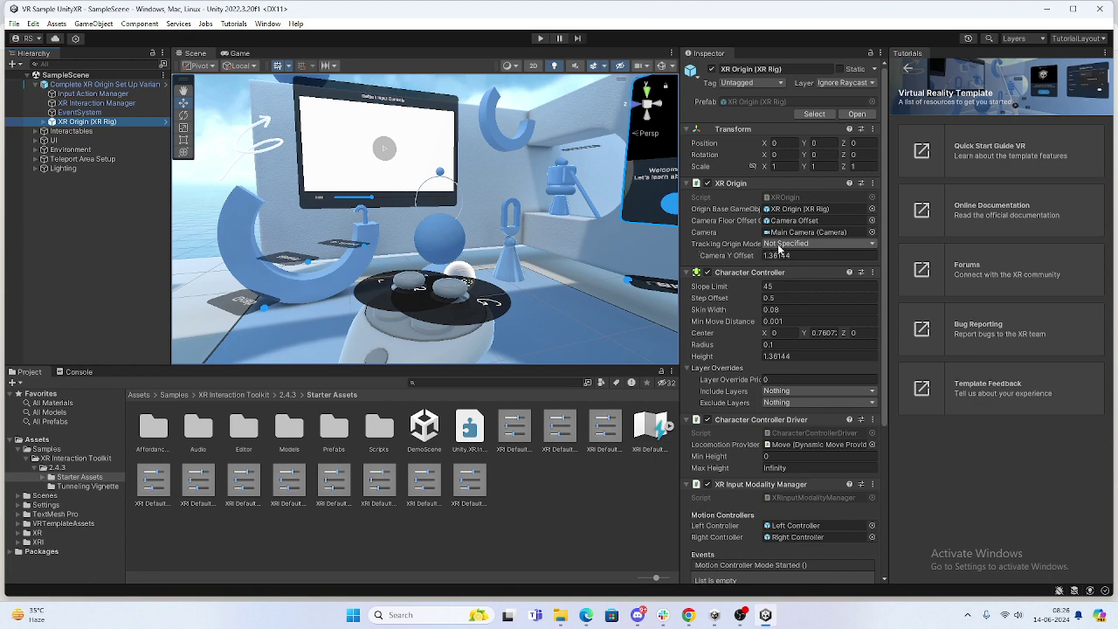
Step: Review Tracking Origin Mode and XR Origin's components, then expand it to show Camera Offset and Locomotion System
click(794, 247)
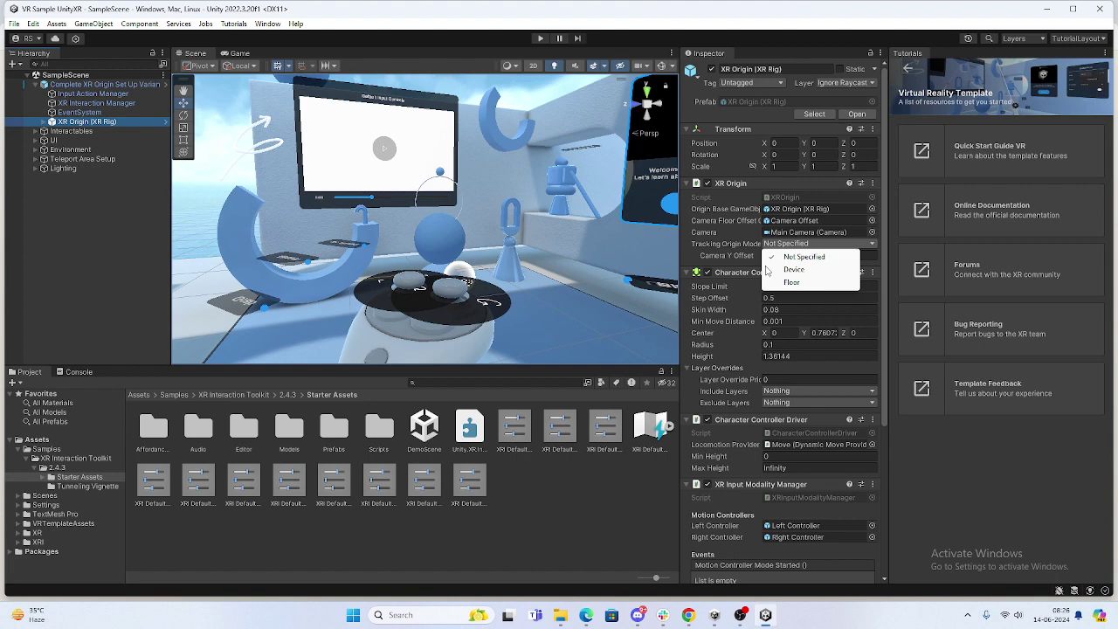
click(709, 254)
scroll(713, 315, down, 3)
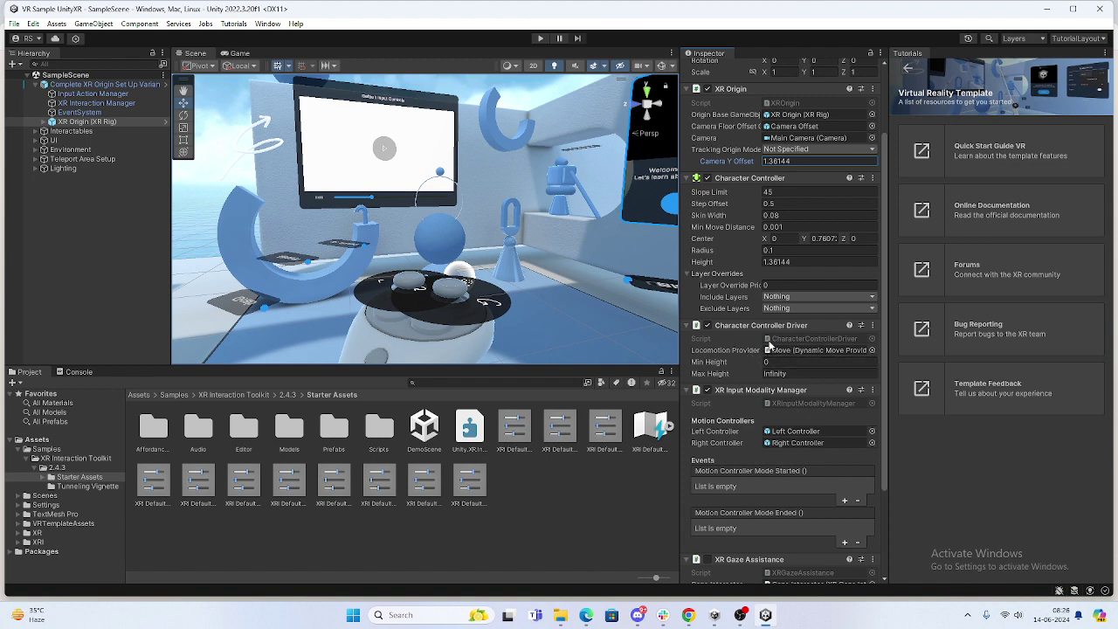
scroll(772, 358, down, 4)
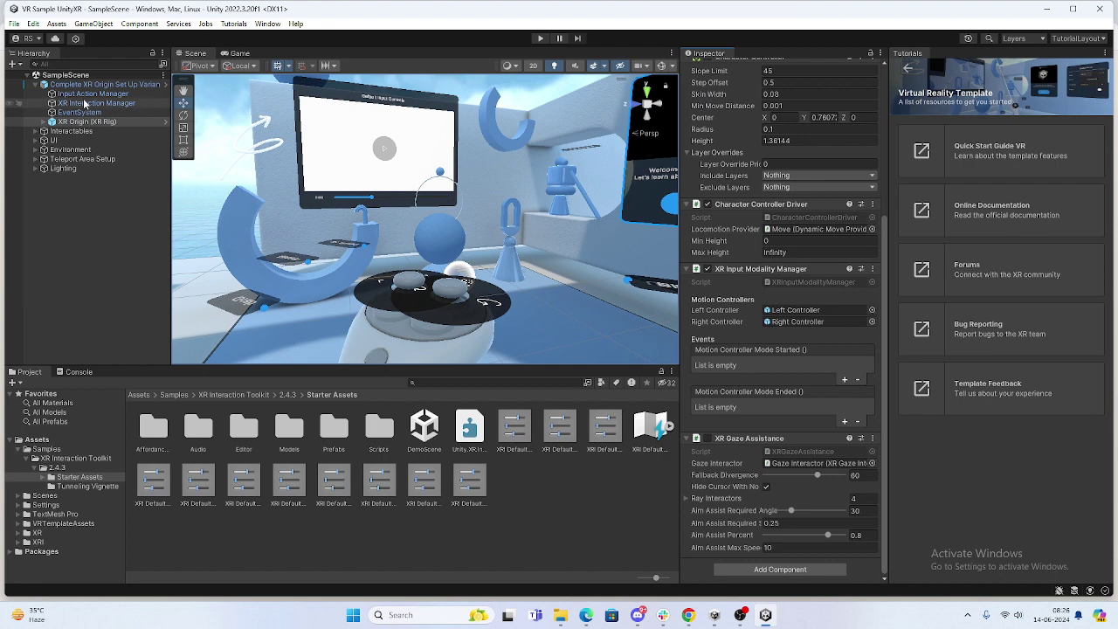
click(44, 123)
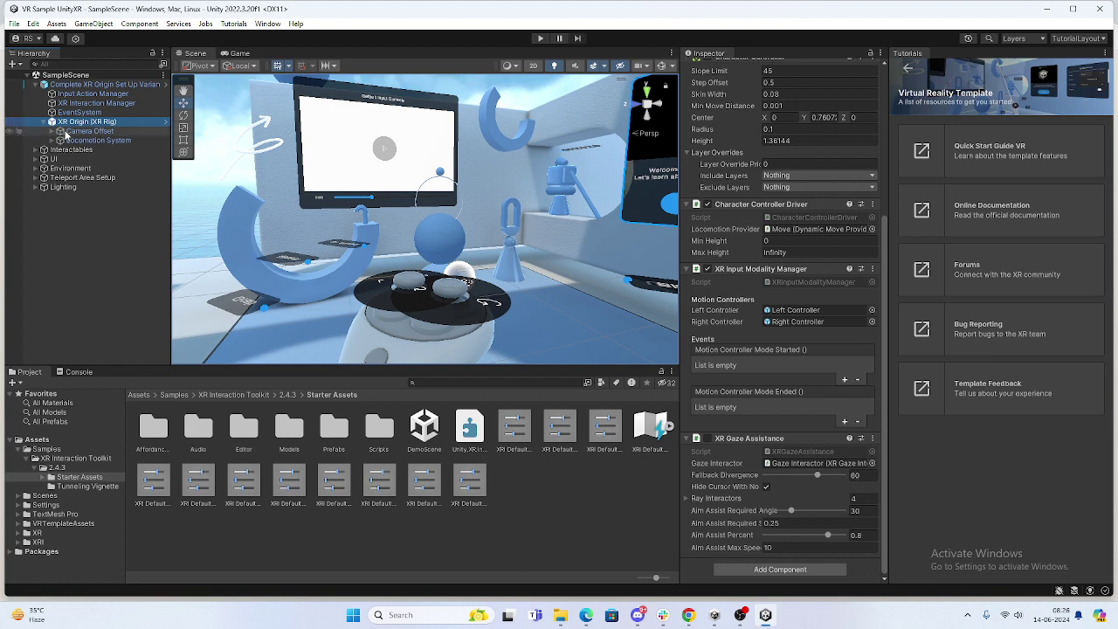
Step: Expand Camera Offset, inspect Main Camera and Left Controller, then view Locomotion System (Timeout 10)
click(53, 133)
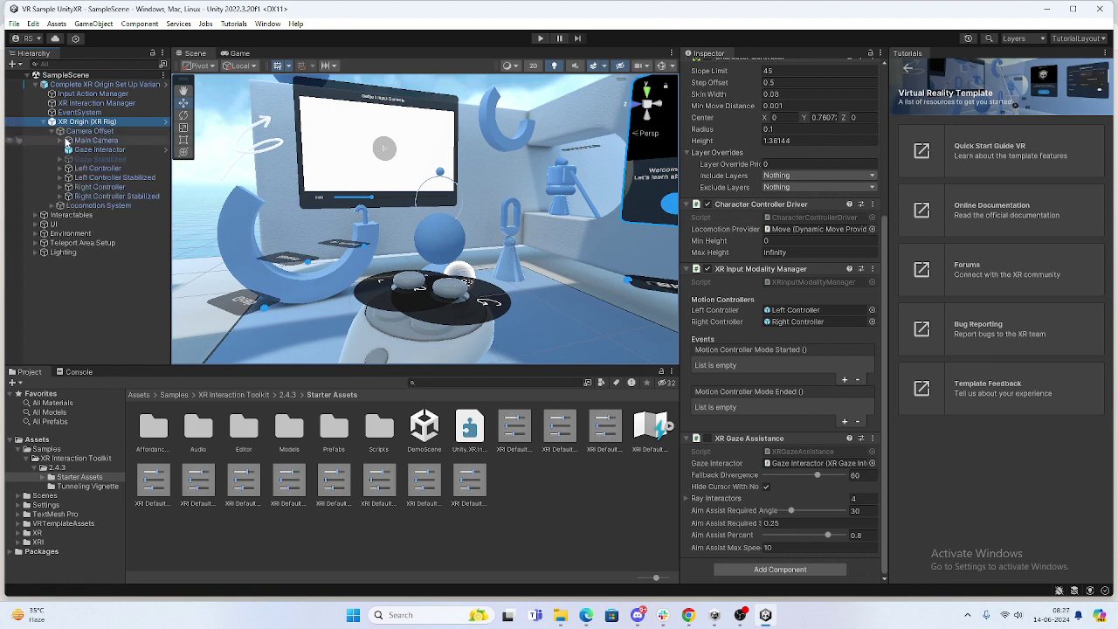
click(96, 141)
click(99, 169)
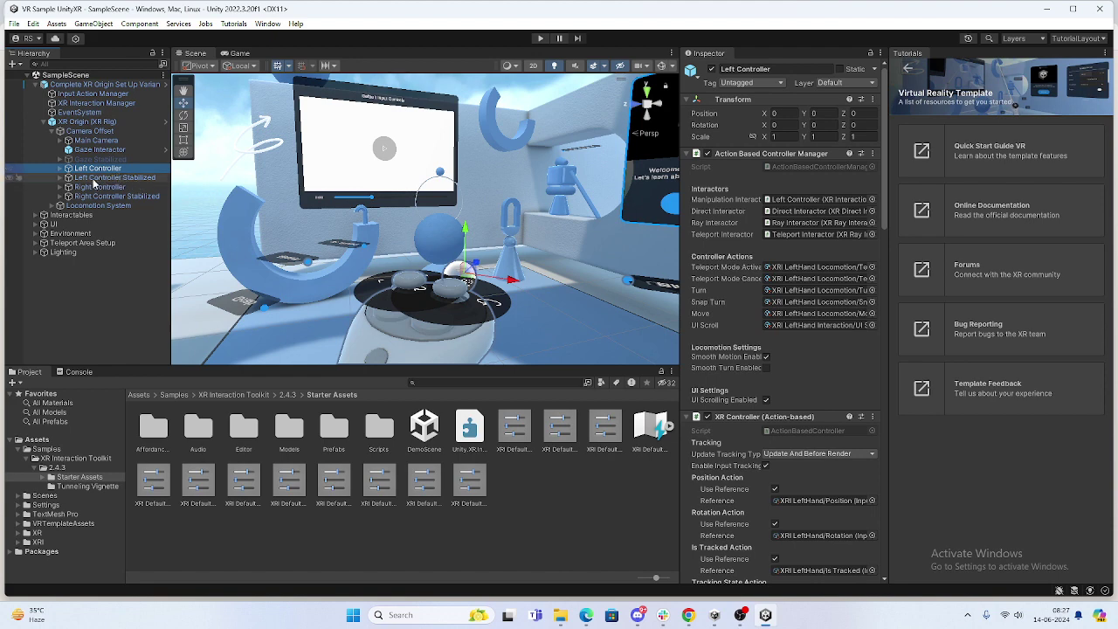
click(103, 206)
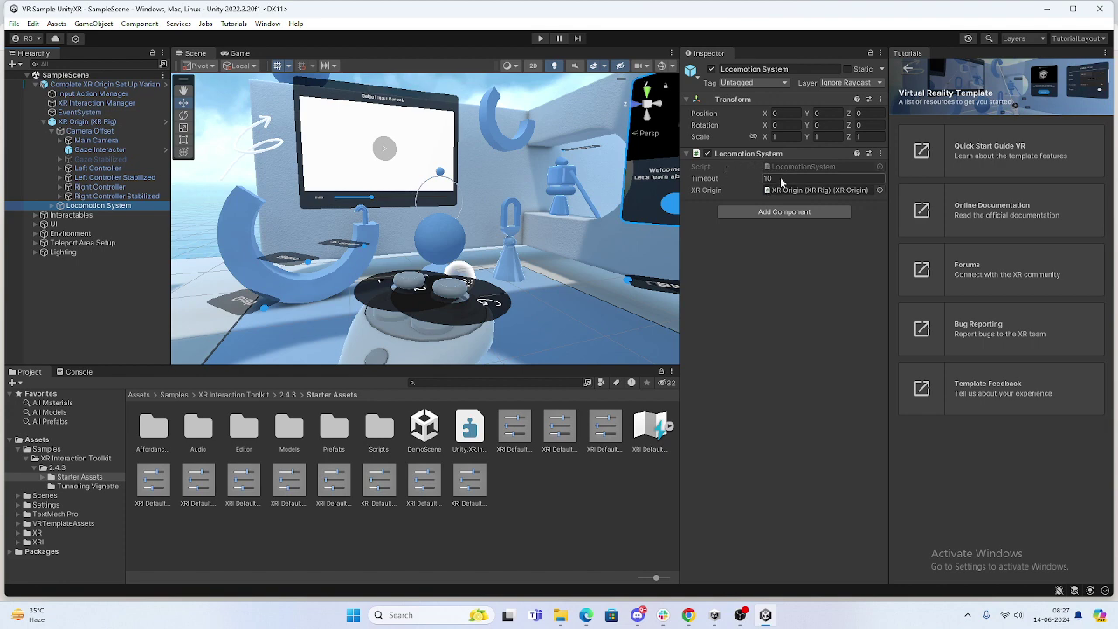
Step: Expand Locomotion System and review its Turn, Move and Climb providers and its own settings
click(58, 206)
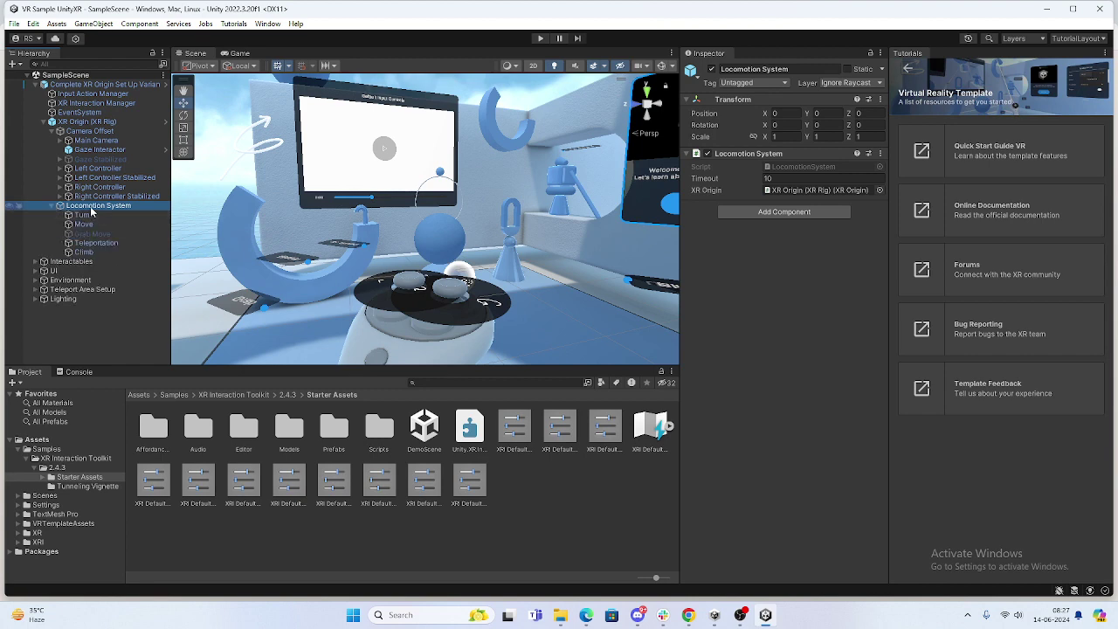
click(81, 215)
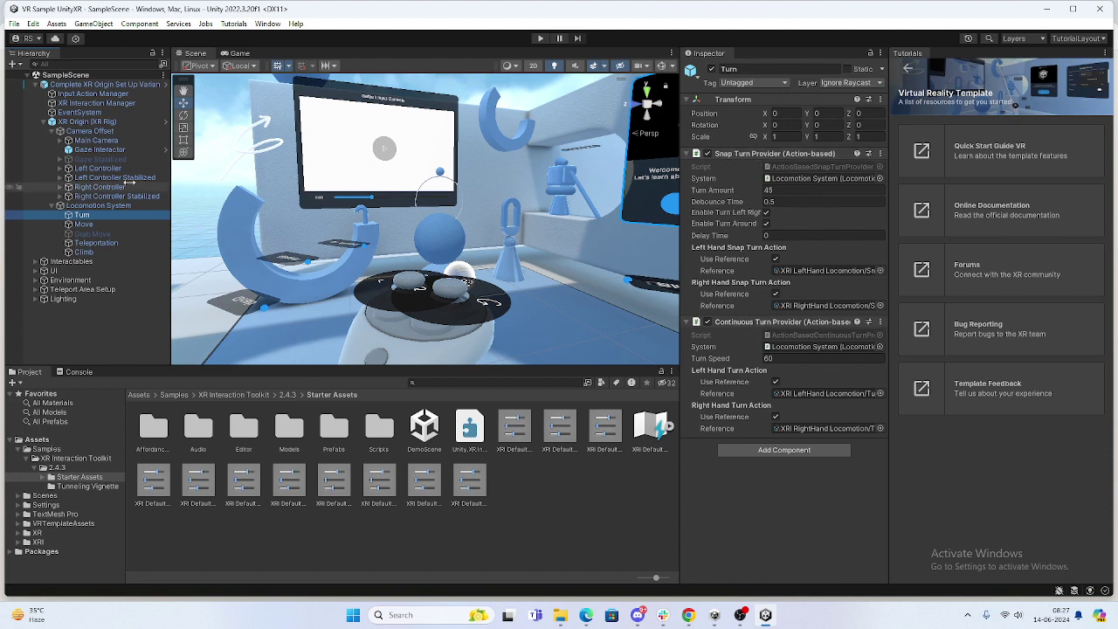
click(91, 226)
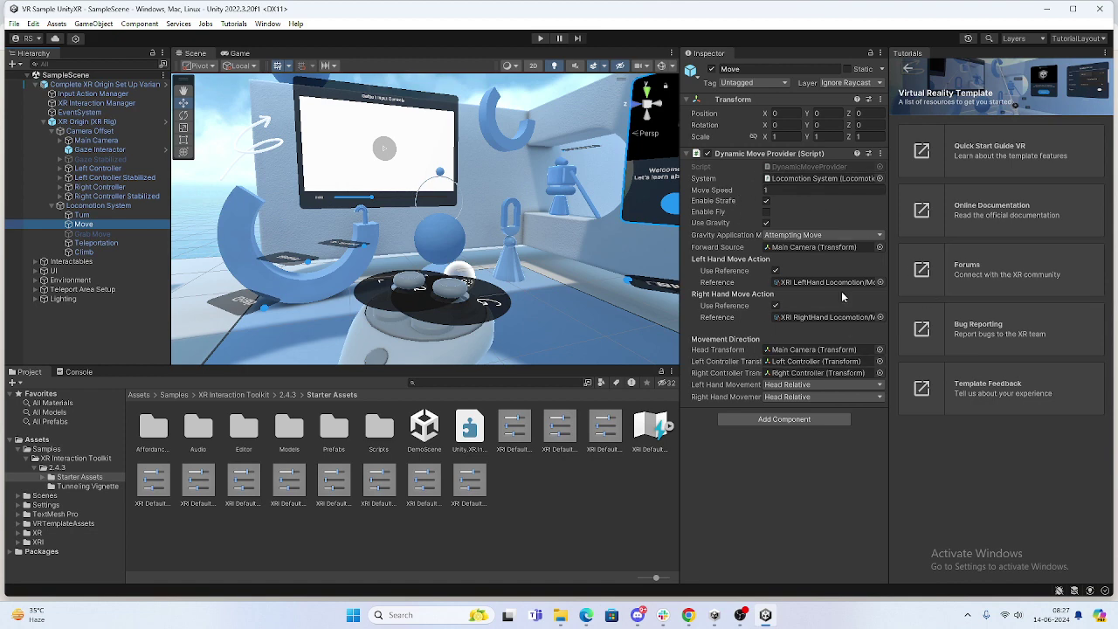
click(84, 251)
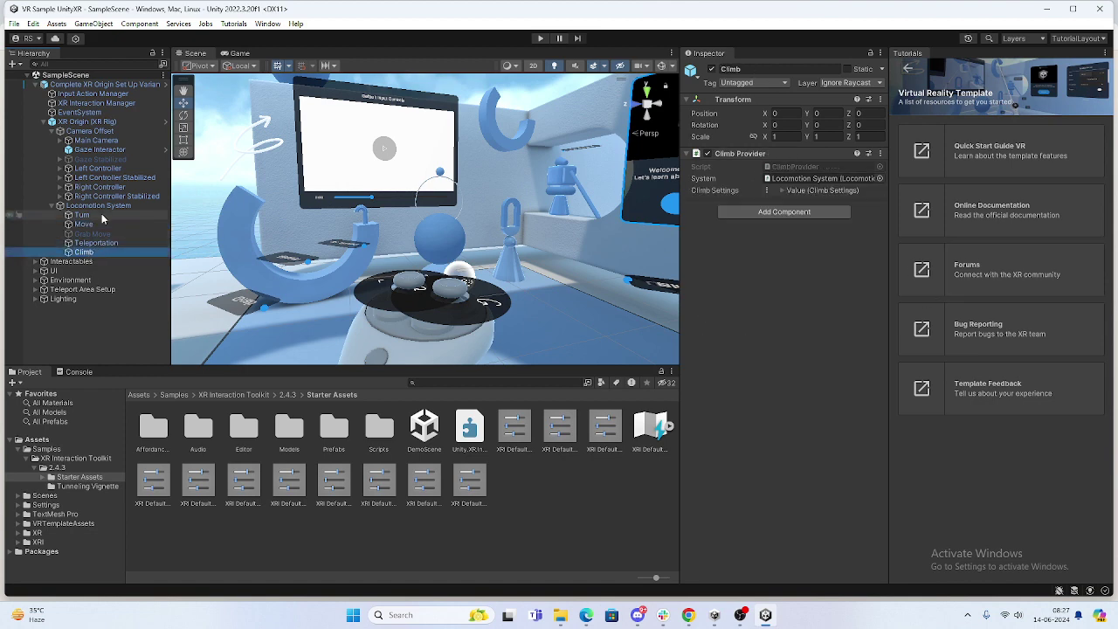
click(98, 205)
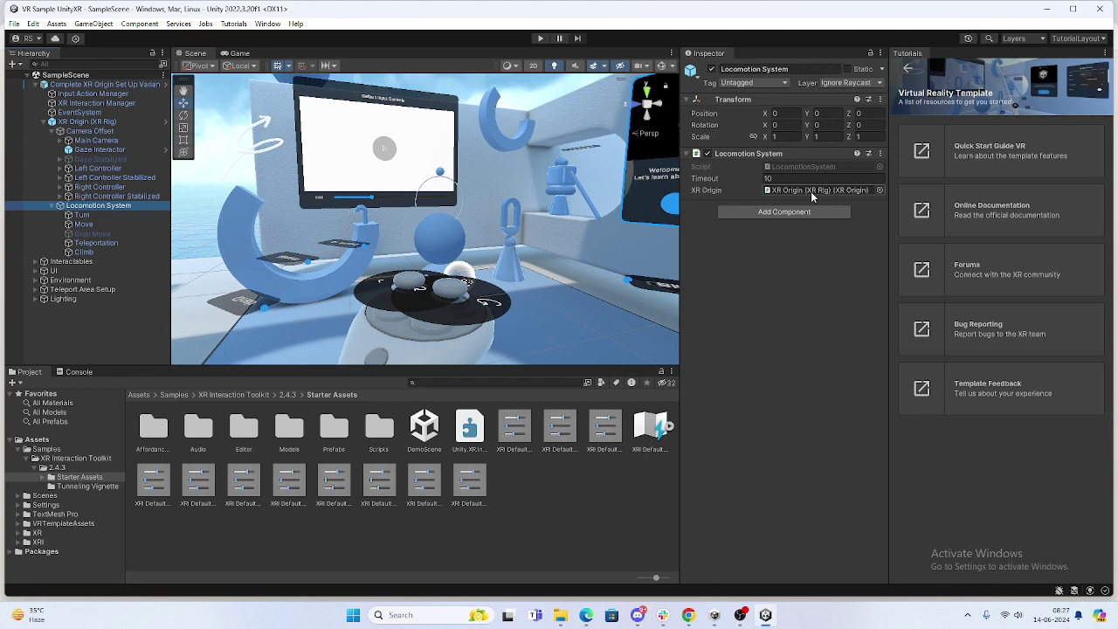
Step: Locate the referenced XR Origin (XR Rig) and collapse its children
click(811, 191)
click(87, 123)
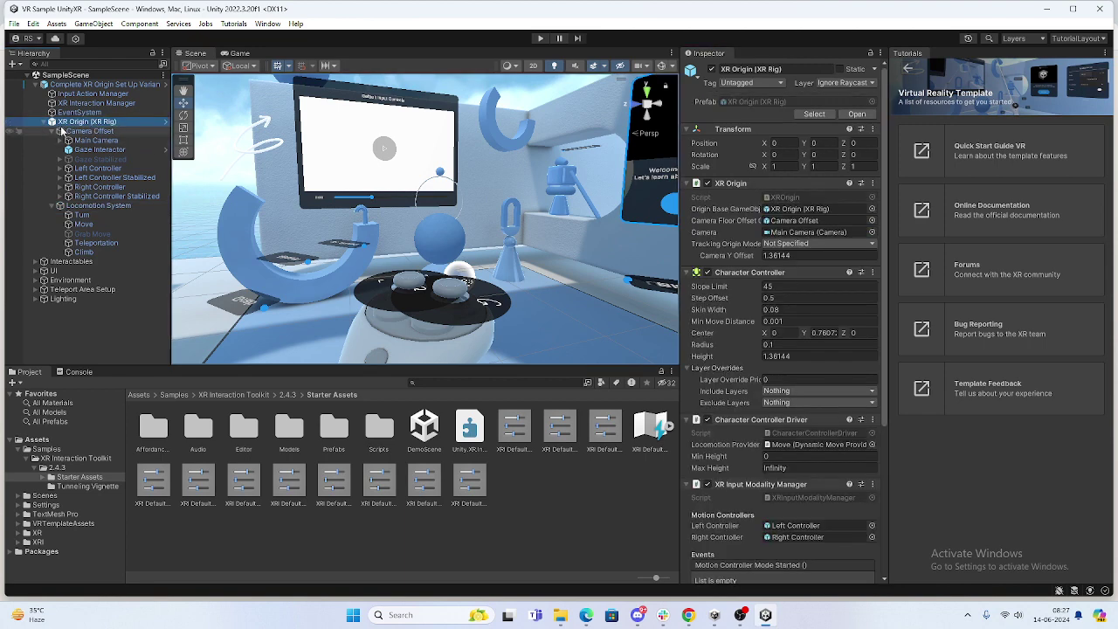
click(44, 121)
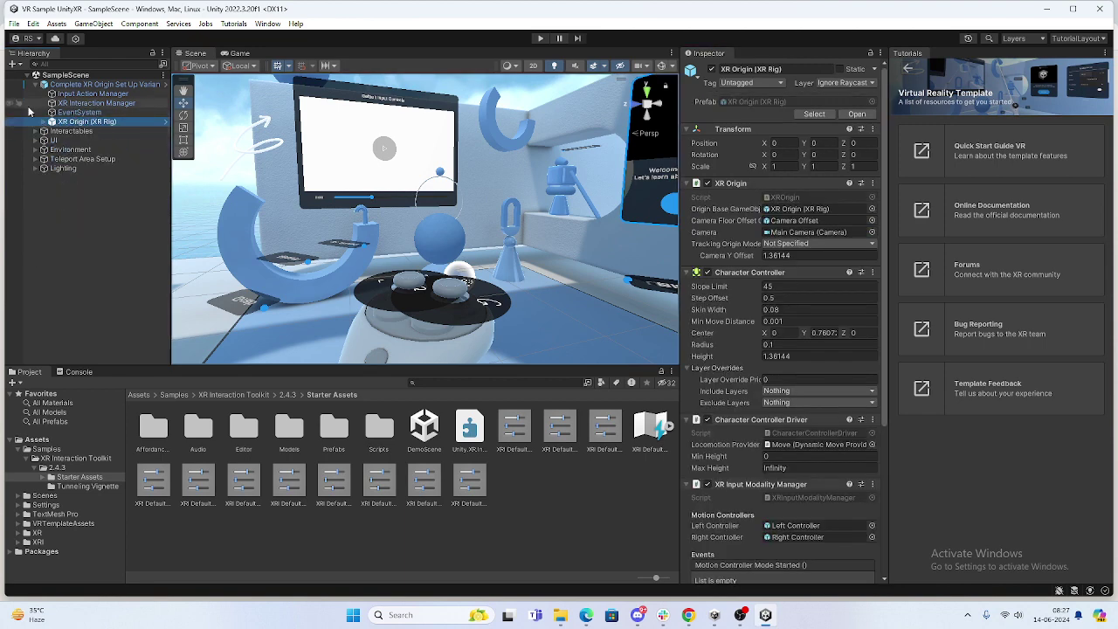
Step: Expand Interactables and inspect the Blaster, Sphere, Cylinder, Torus and Tapered interactables
click(53, 133)
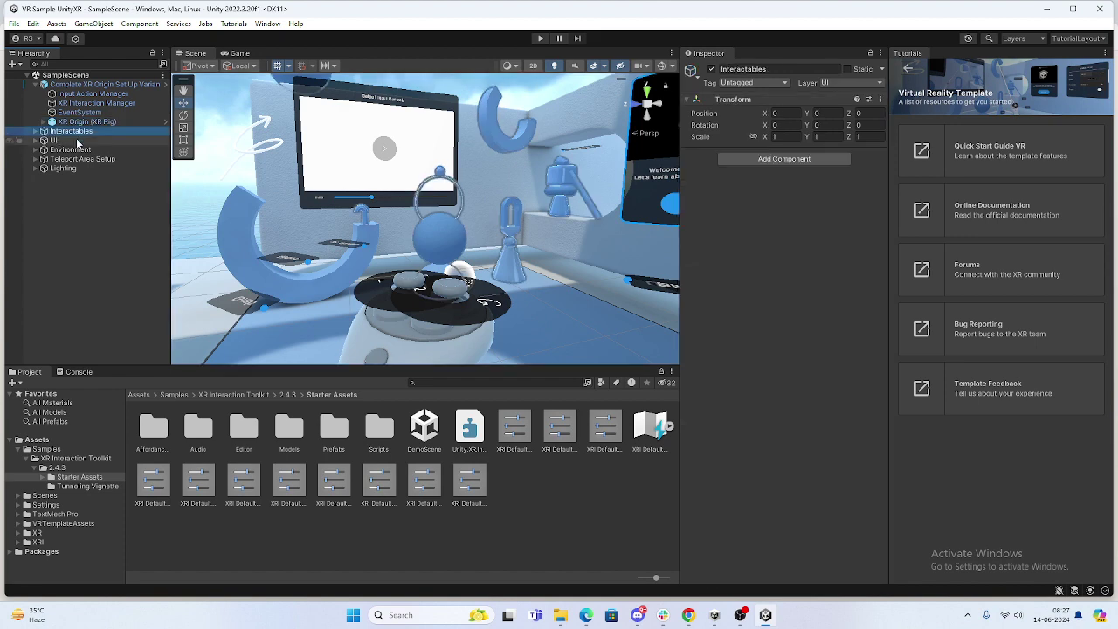
right_drag(532, 222, 391, 177)
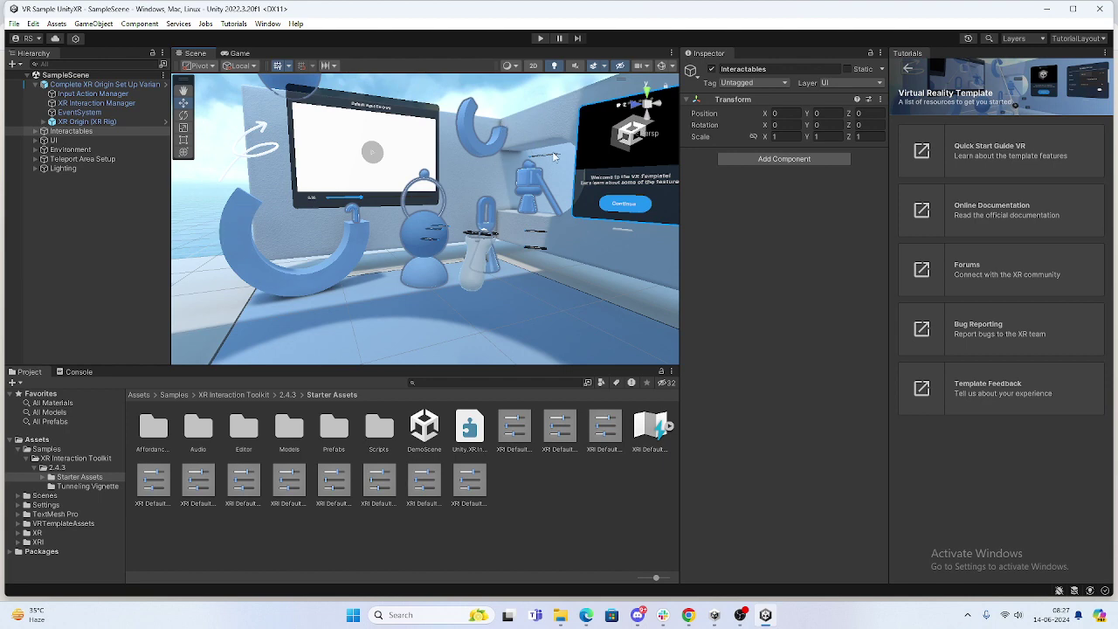
click(35, 132)
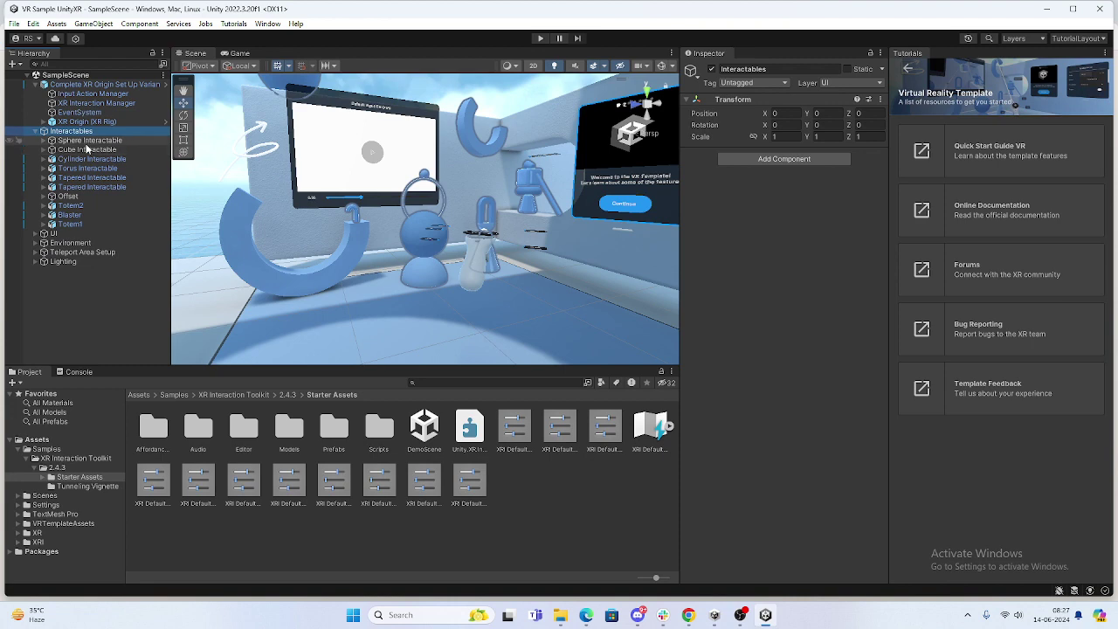
click(70, 215)
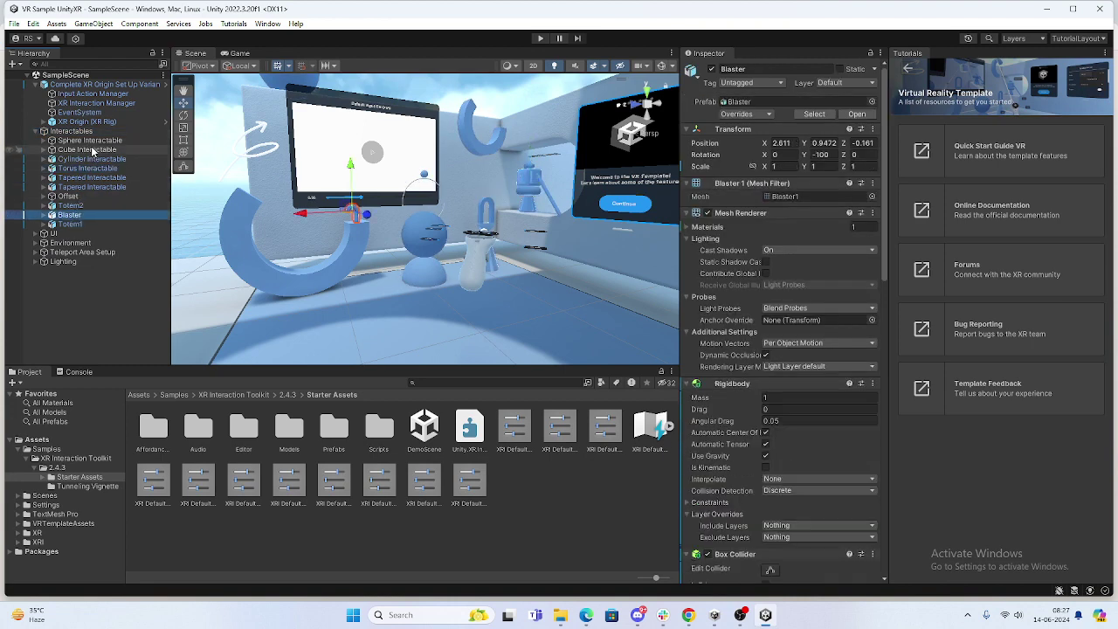
click(88, 140)
click(88, 168)
click(93, 179)
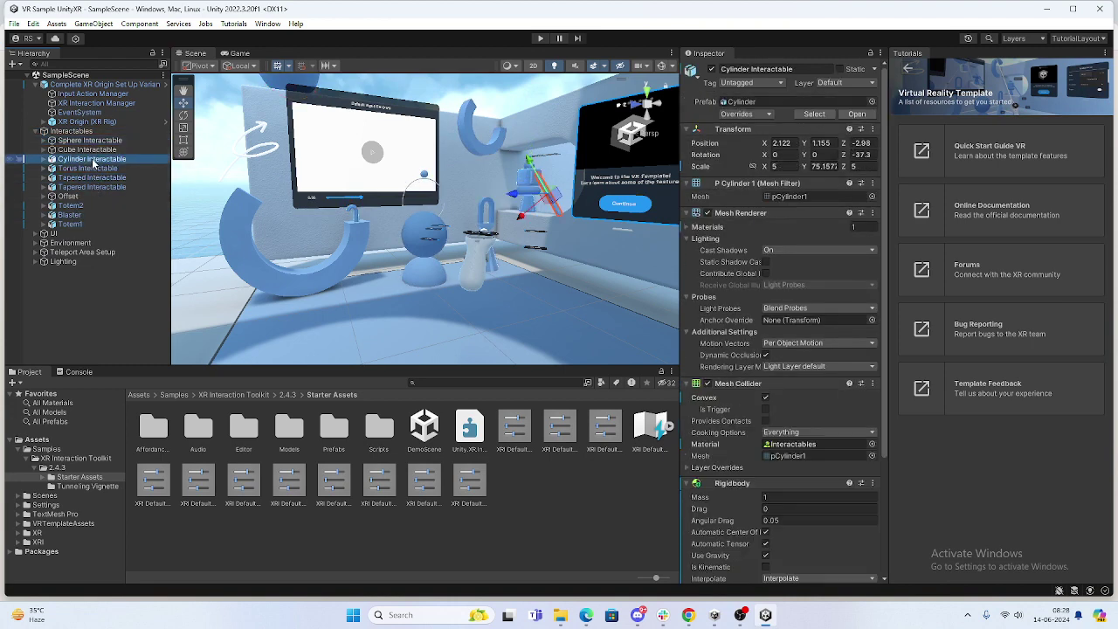
click(87, 140)
click(100, 188)
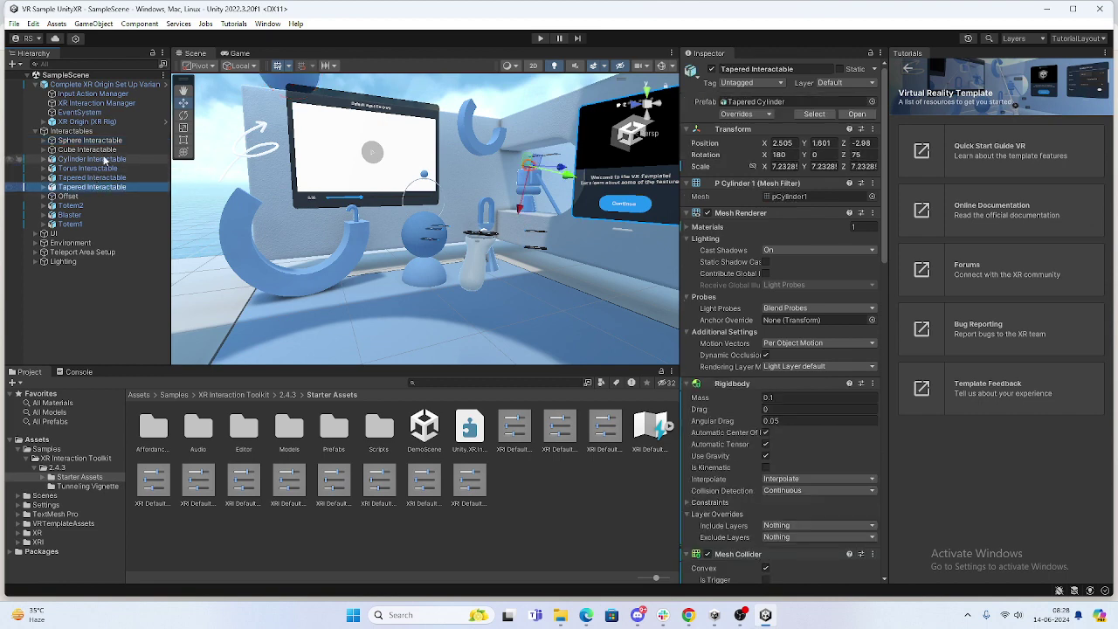
Step: Check Blaster and Totem1, then collapse Interactables and the Complete XR Origin Set Up Variant
scroll(756, 368, down, 3)
scroll(755, 368, down, 5)
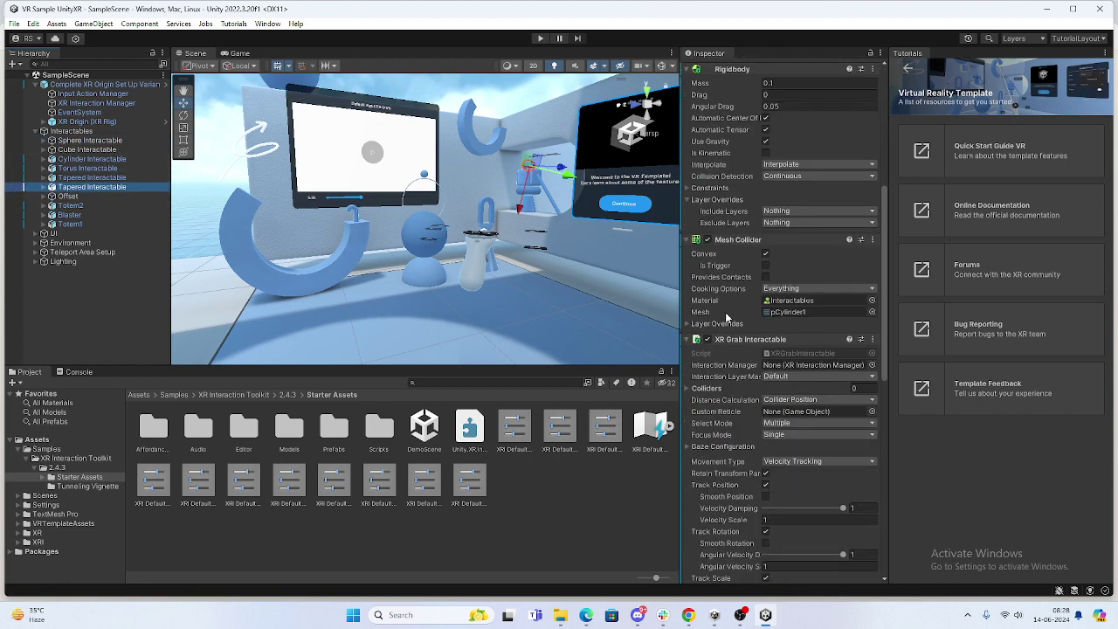
click(79, 214)
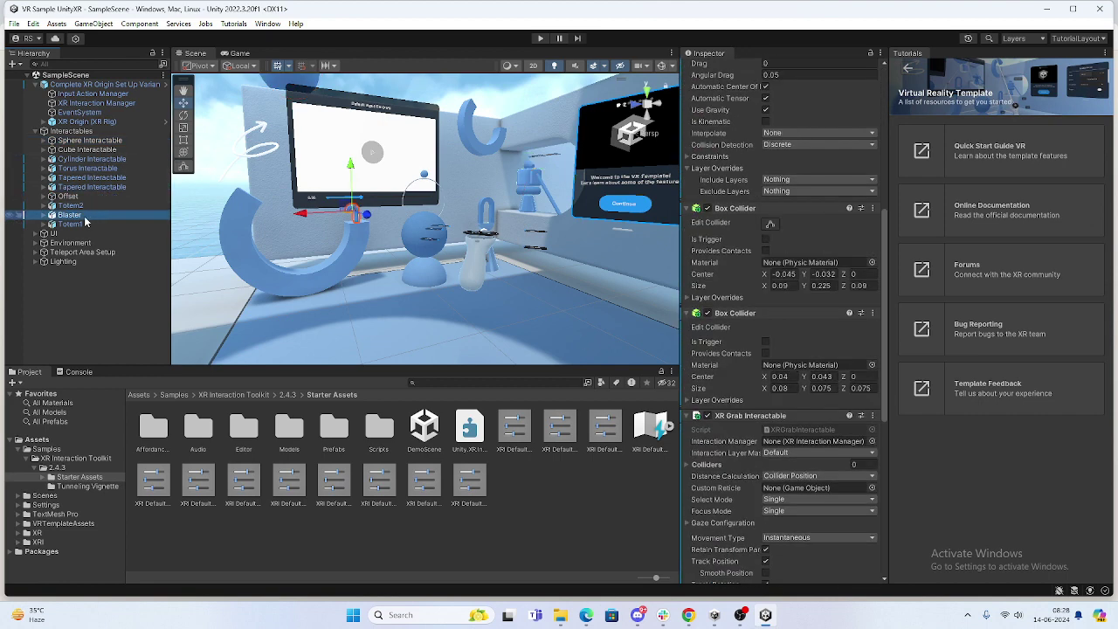
click(74, 223)
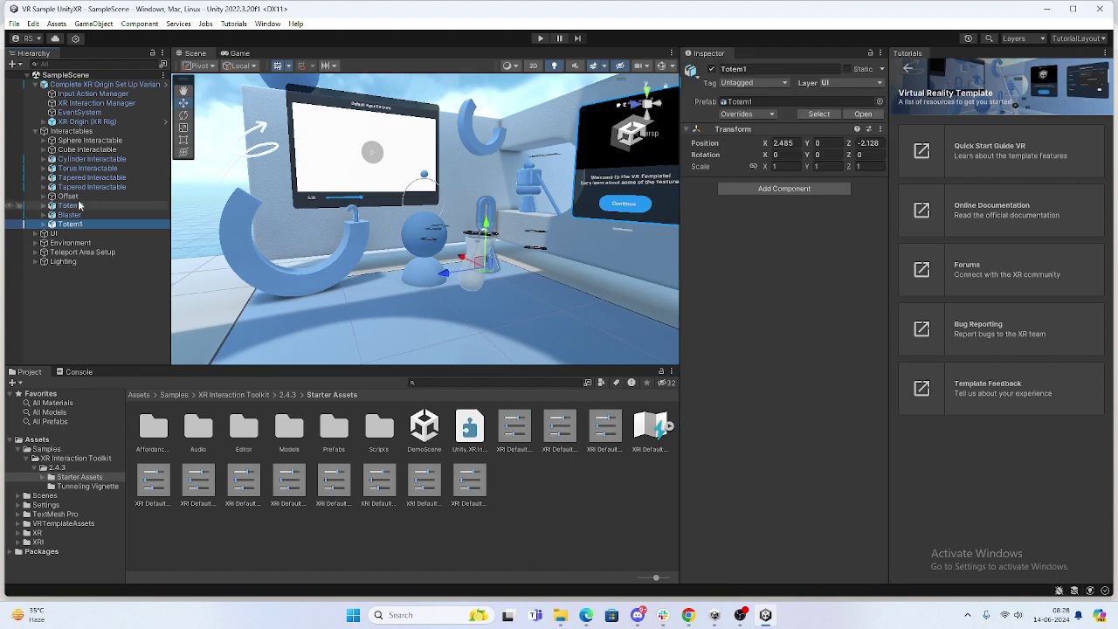
click(35, 132)
click(74, 84)
key(Left)
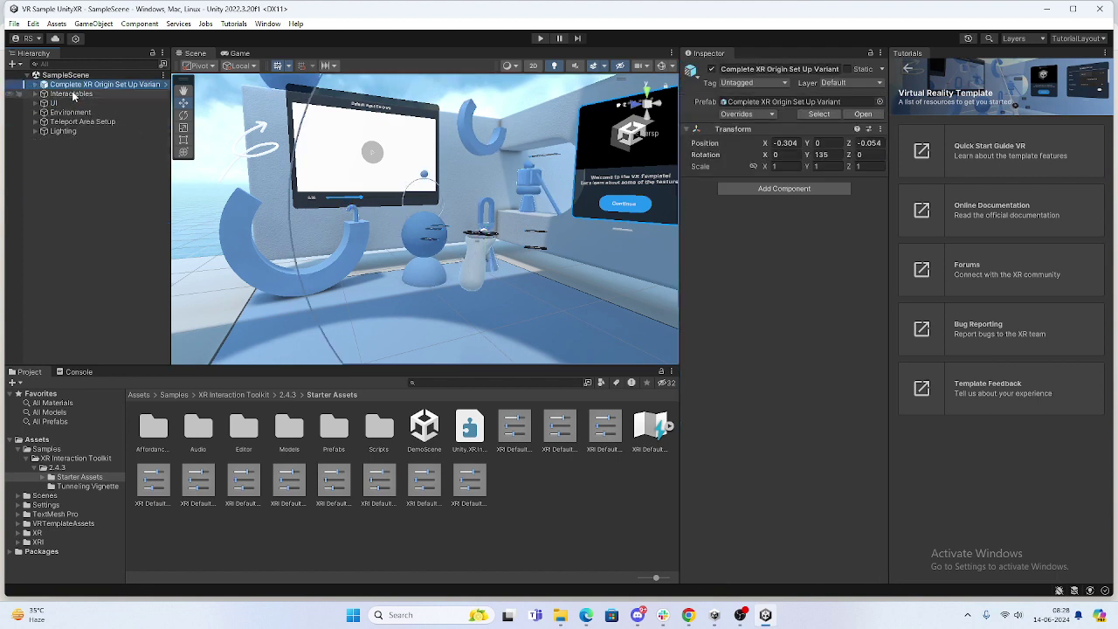
ctrl+click(73, 95)
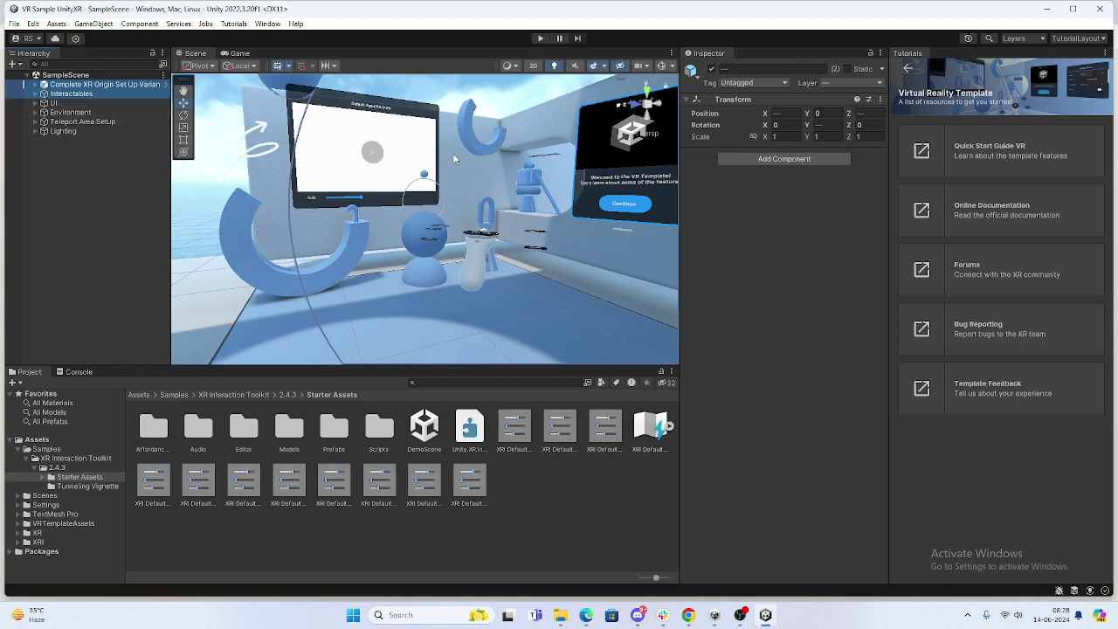
Step: Pick the torus knob, inspect its Collider (XR Knob -90 to 90) and Offset, then fold Offset
click(470, 131)
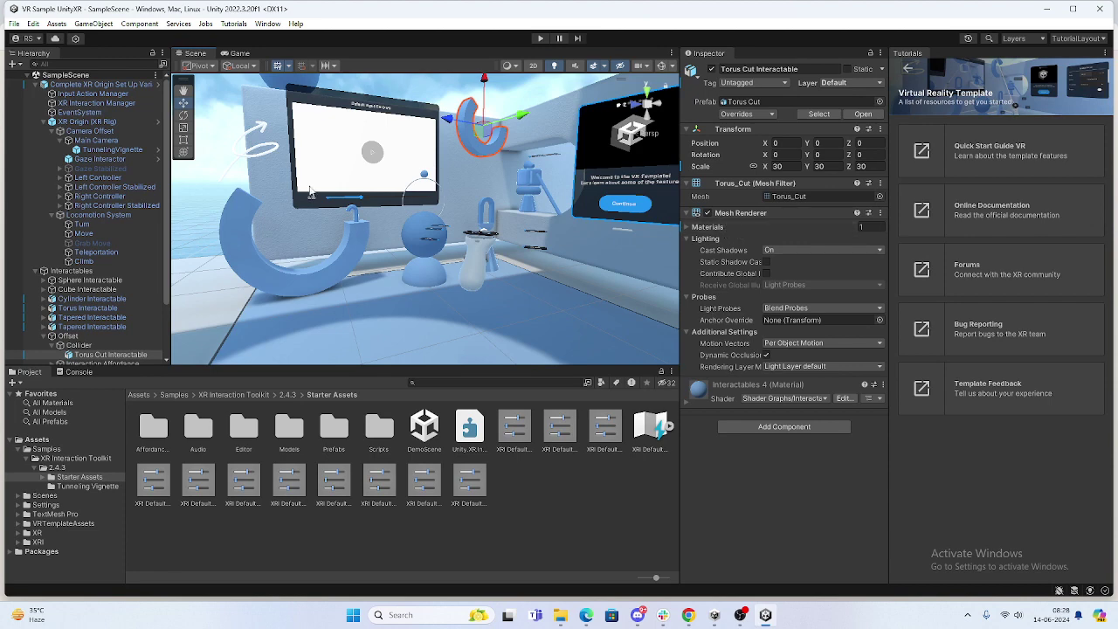
scroll(93, 323, down, 4)
click(79, 275)
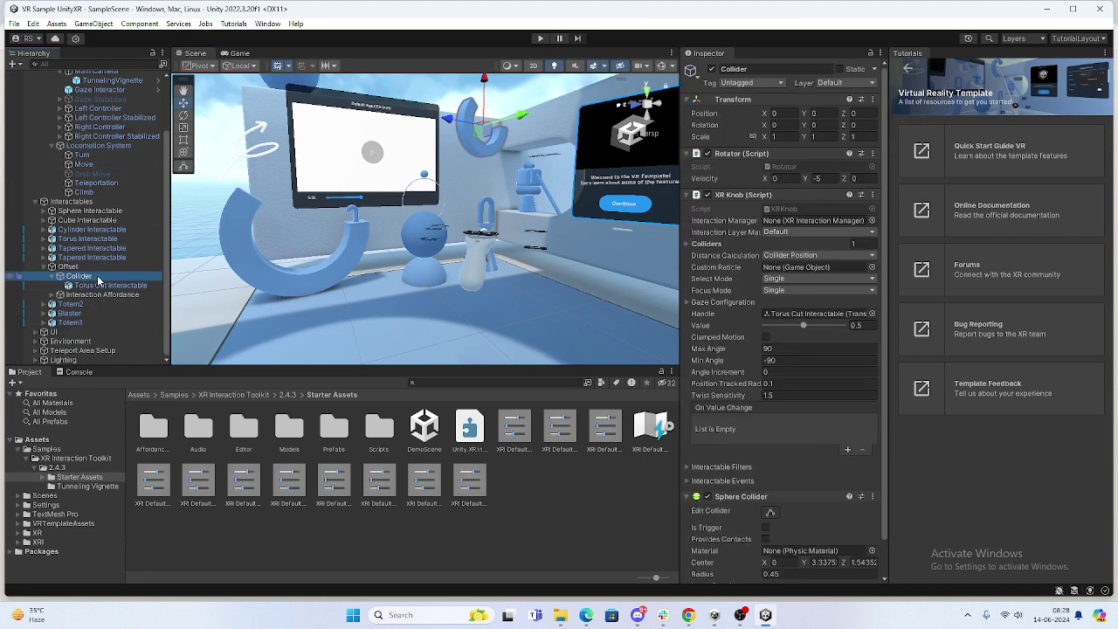
scroll(757, 388, down, 3)
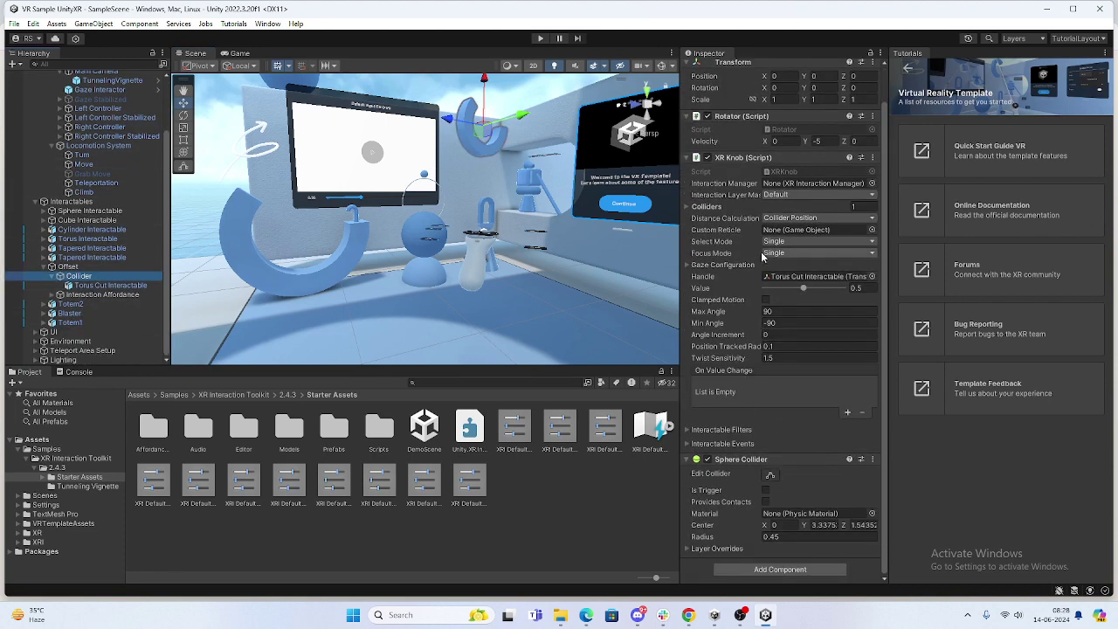
click(68, 267)
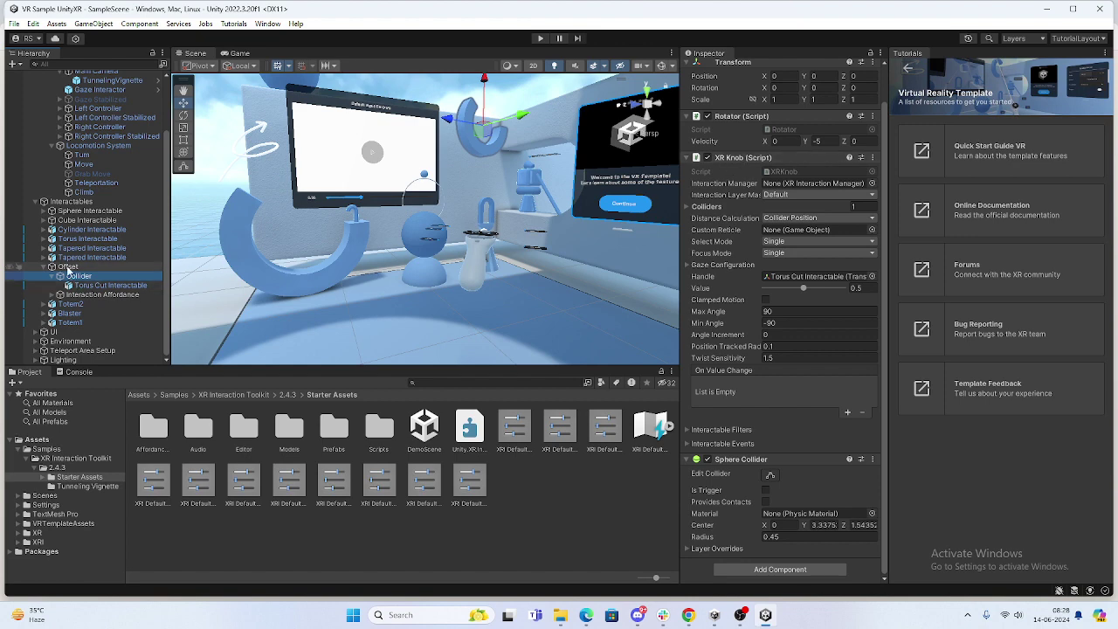
click(43, 267)
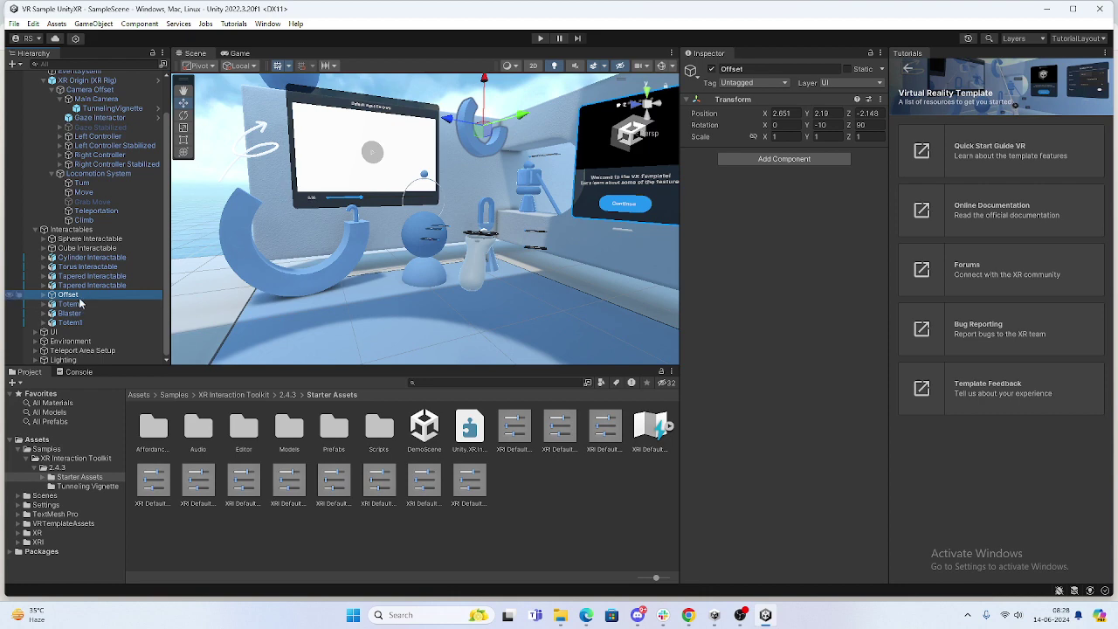
right_drag(516, 201, 465, 185)
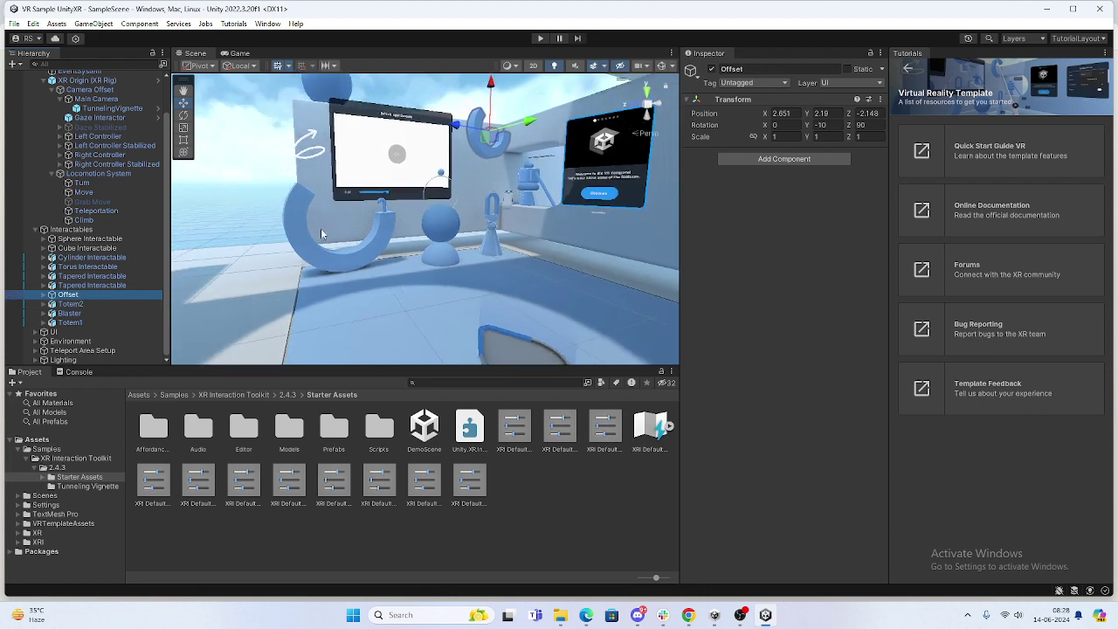
Step: Review Sphere Interactable's XR Grab Interactable, then collapse and select the Complete XR Origin Set Up Variant
click(92, 240)
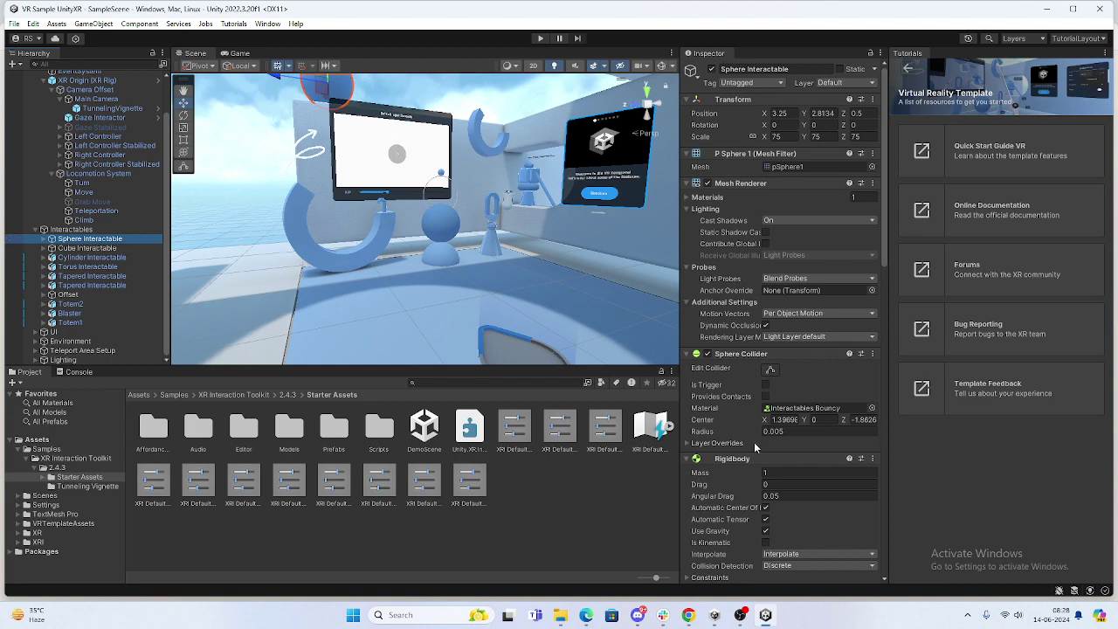
scroll(754, 447, down, 3)
scroll(748, 488, down, 2)
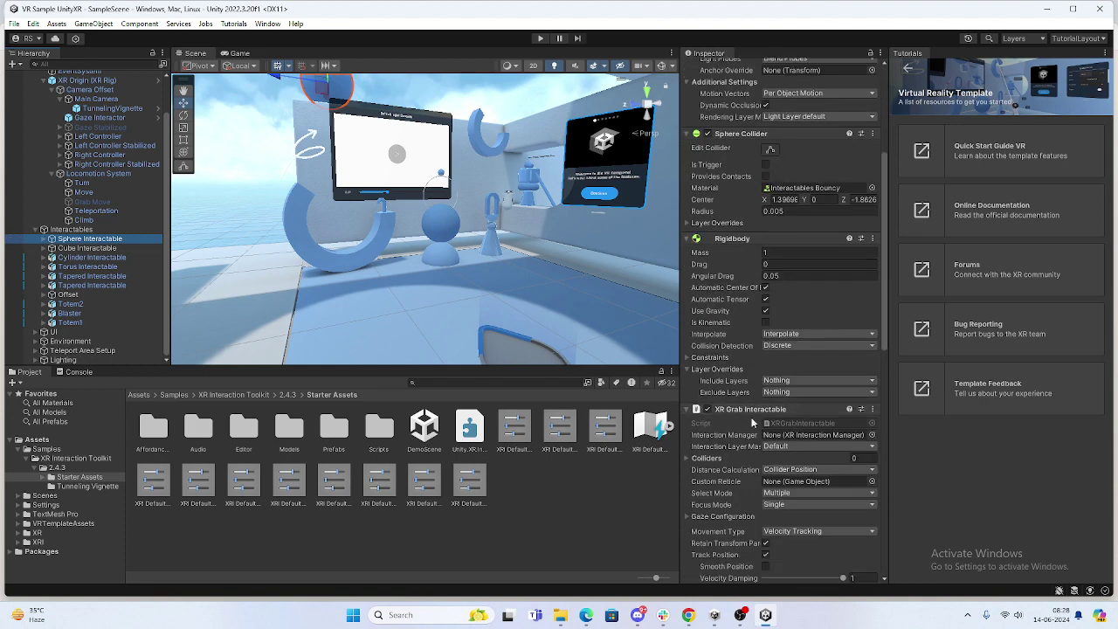
scroll(778, 424, down, 3)
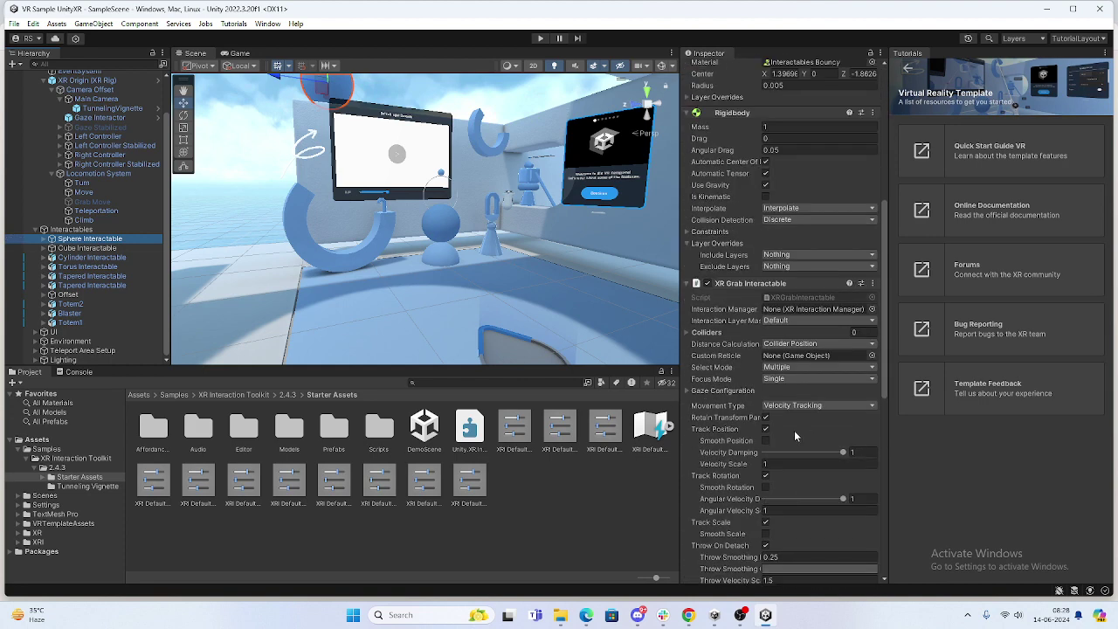
scroll(83, 174, up, 2)
click(35, 85)
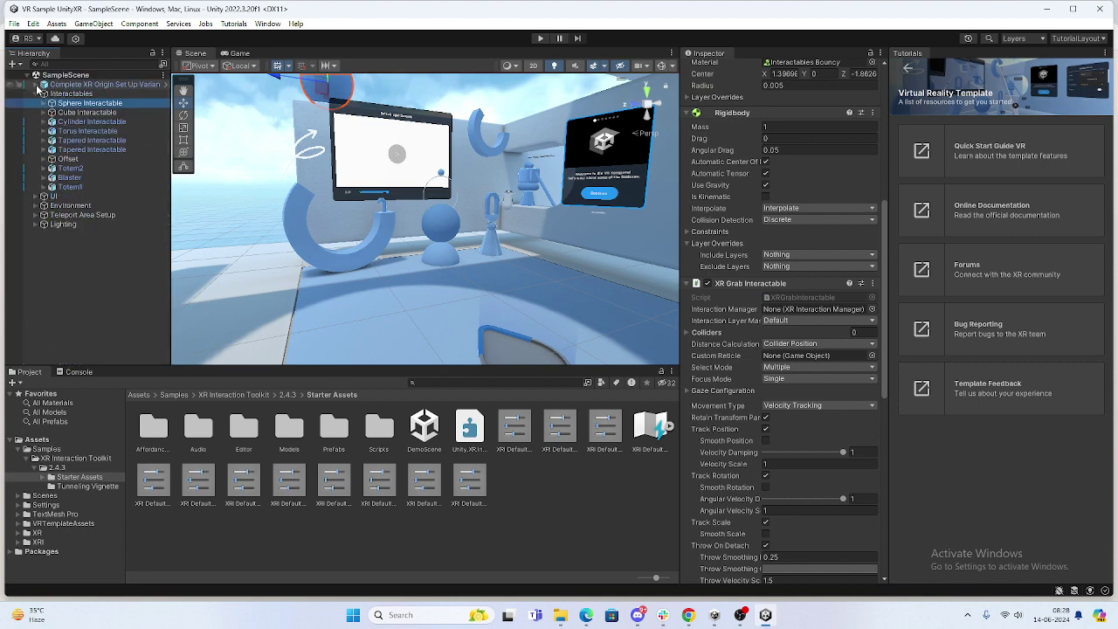
click(79, 84)
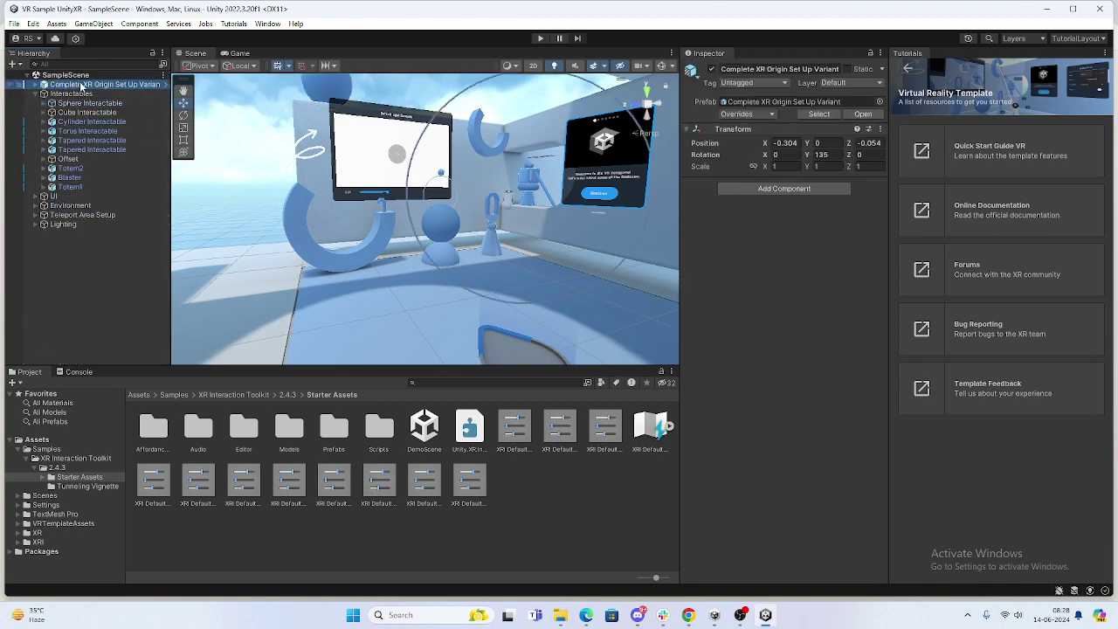
Step: Create a new scene named My Game in the Scenes folder and open it
click(54, 497)
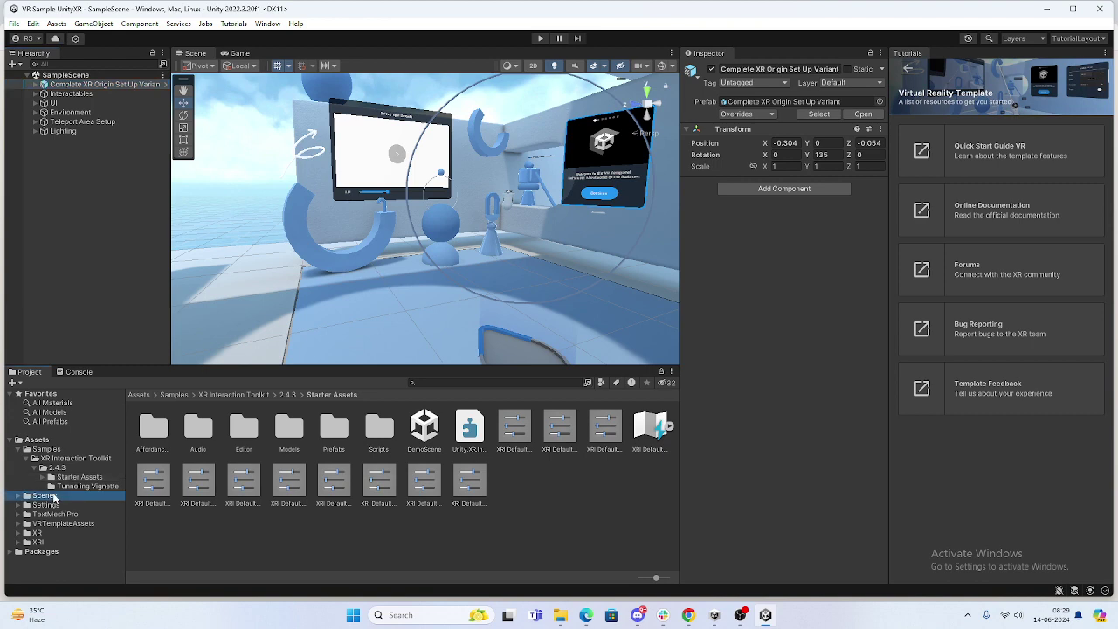
right_click(280, 494)
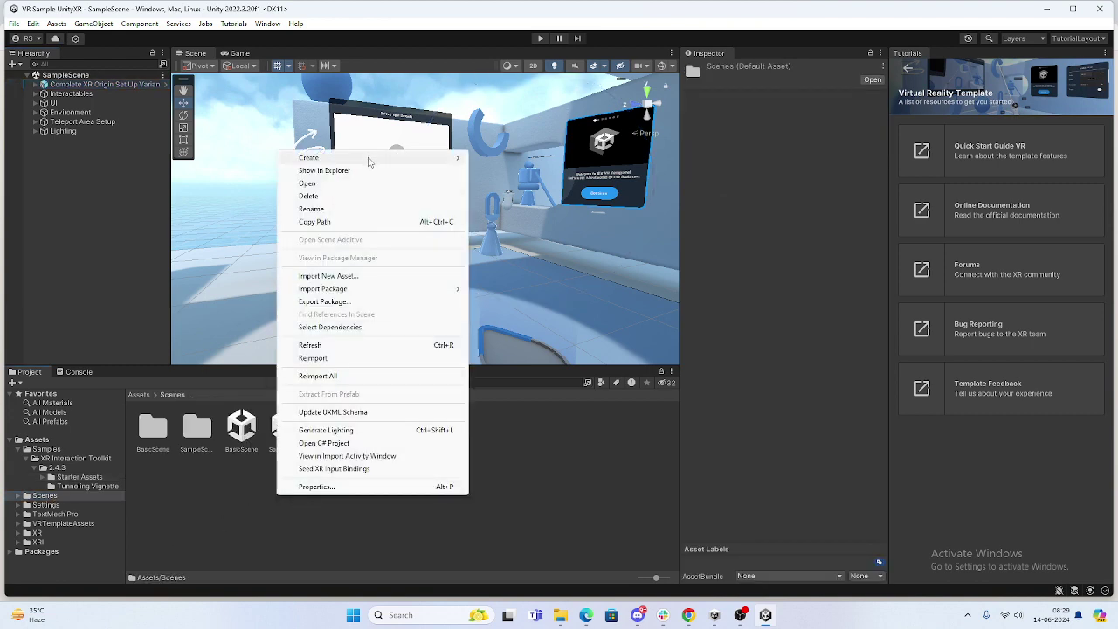
mouse_move(367, 159)
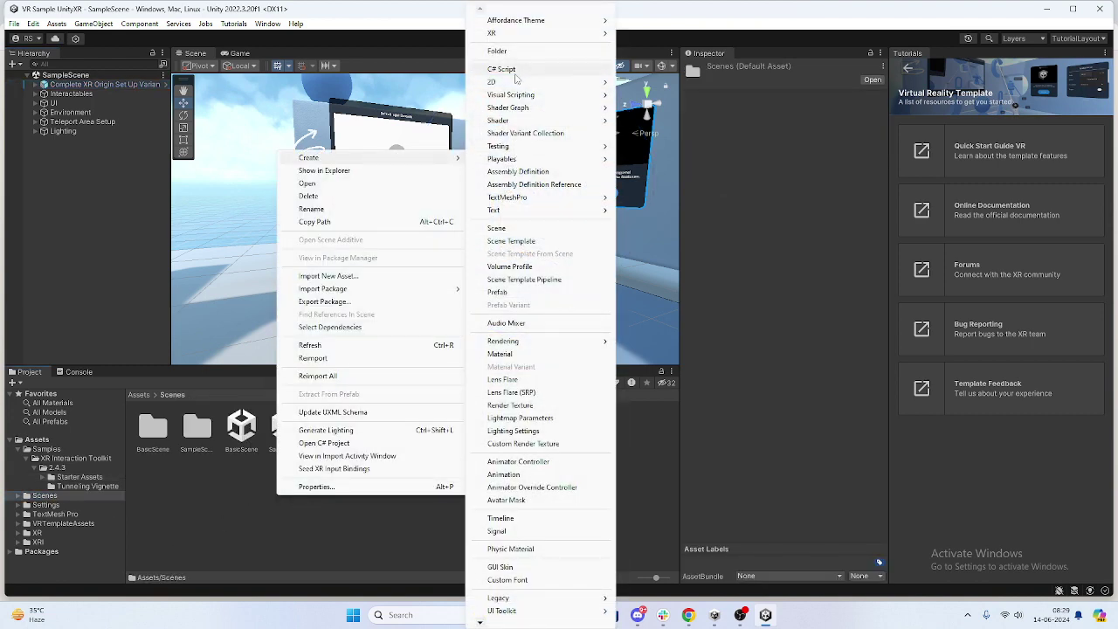
click(541, 227)
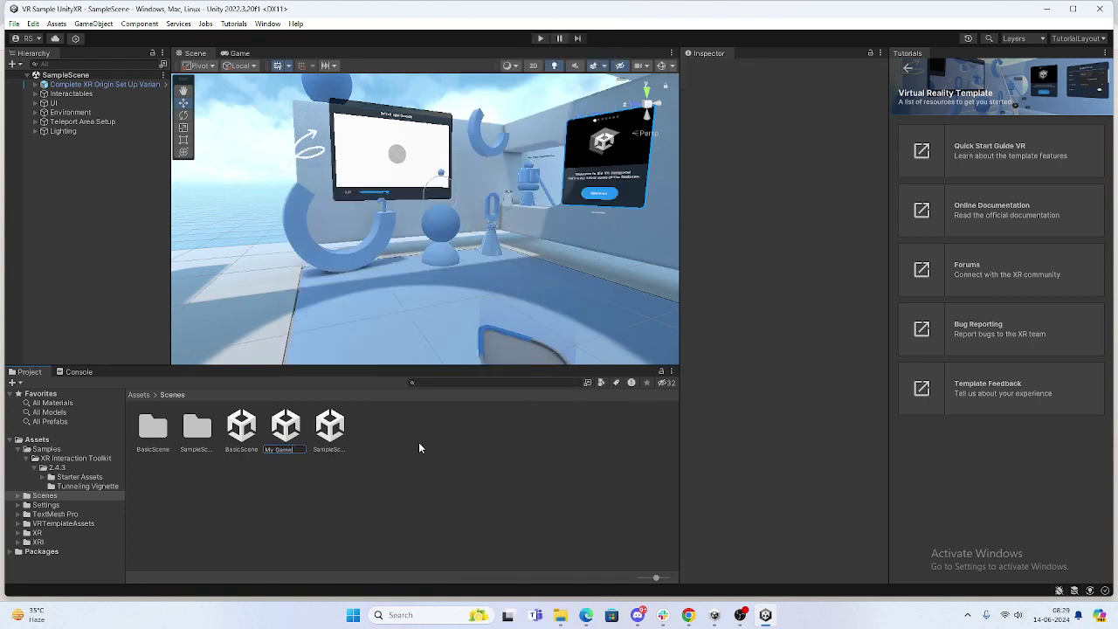
key(Return)
double_click(277, 426)
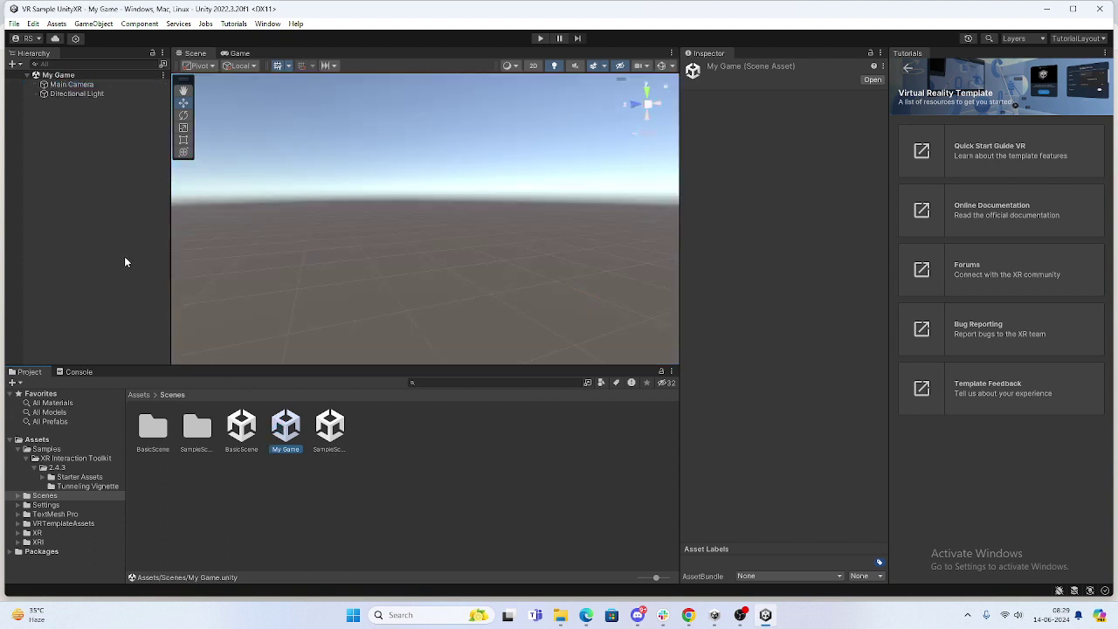
right_click(99, 249)
Step: Paste the Complete XR Origin Set Up Variant into My Game and focus on XR Origin (XR Rig)
click(119, 275)
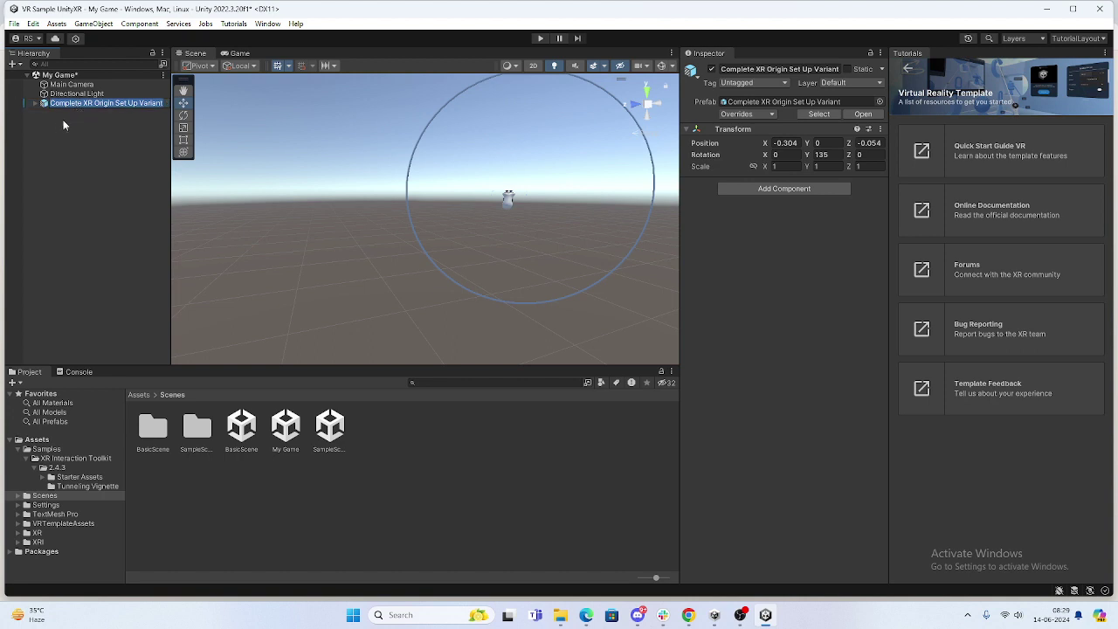
click(151, 112)
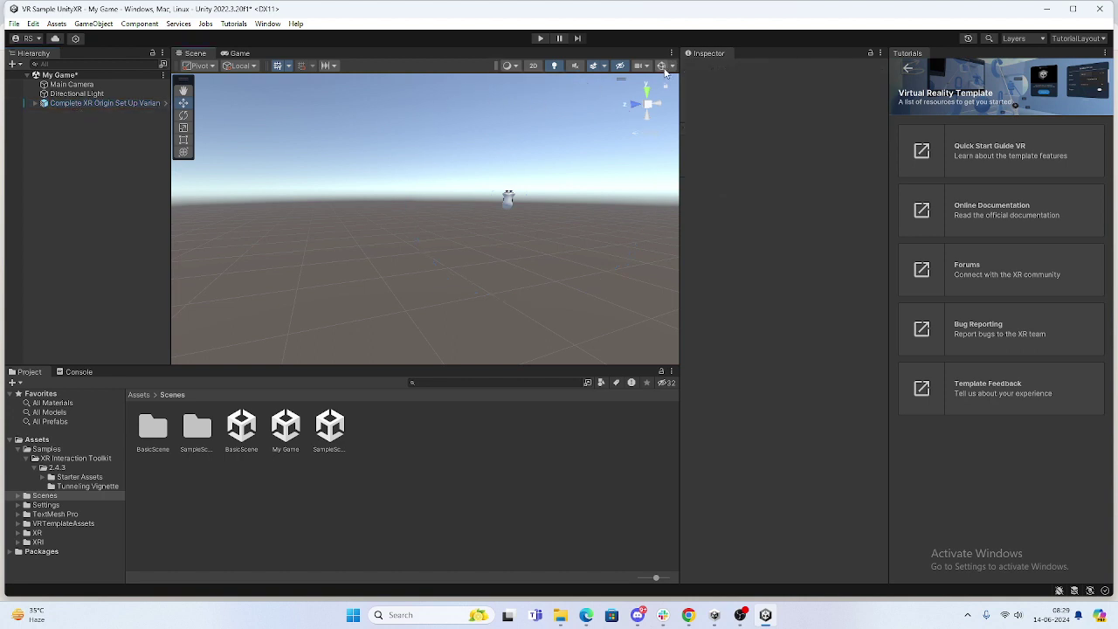
alt+drag(665, 73, 354, 260)
click(32, 104)
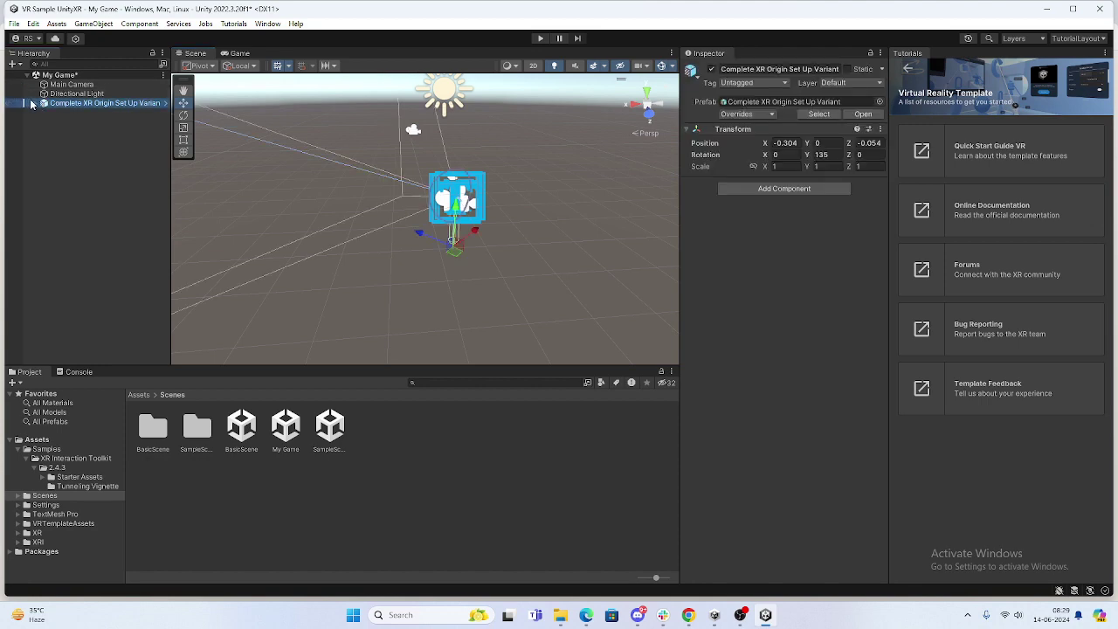
click(36, 103)
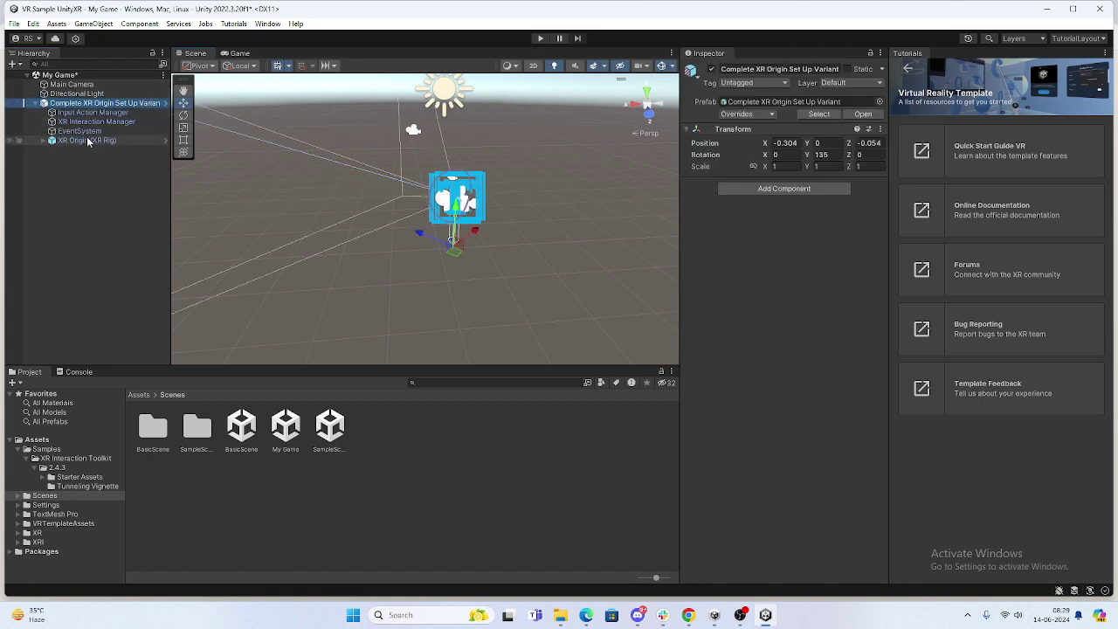
double_click(87, 141)
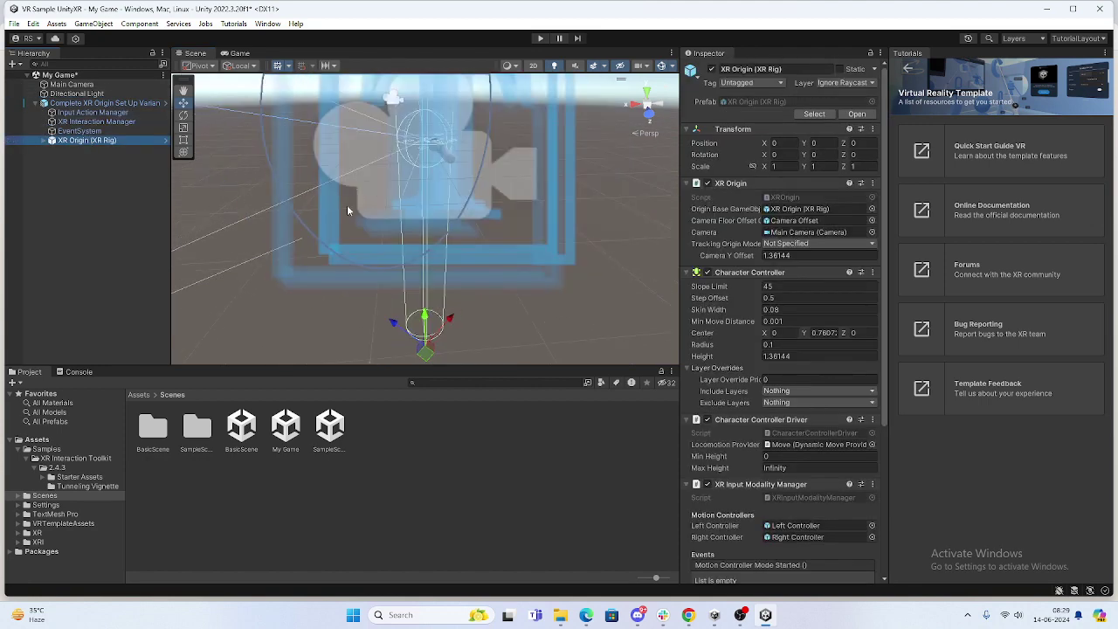
click(47, 212)
Step: Add a 3D Plane to the scene and check the XR rig's placement on it
right_click(72, 205)
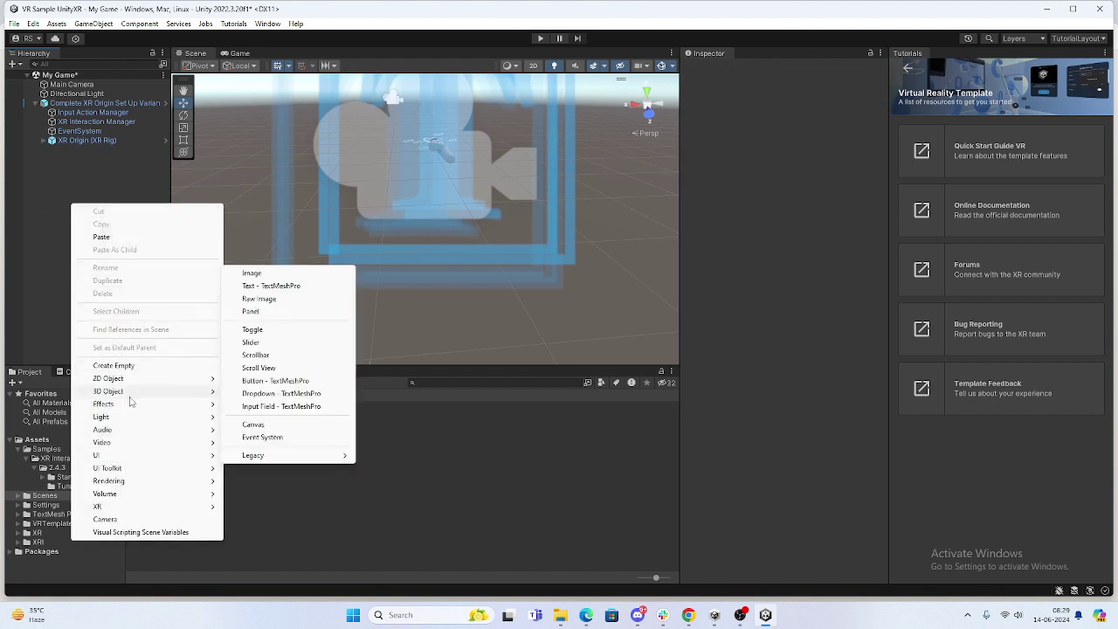
mouse_move(144, 391)
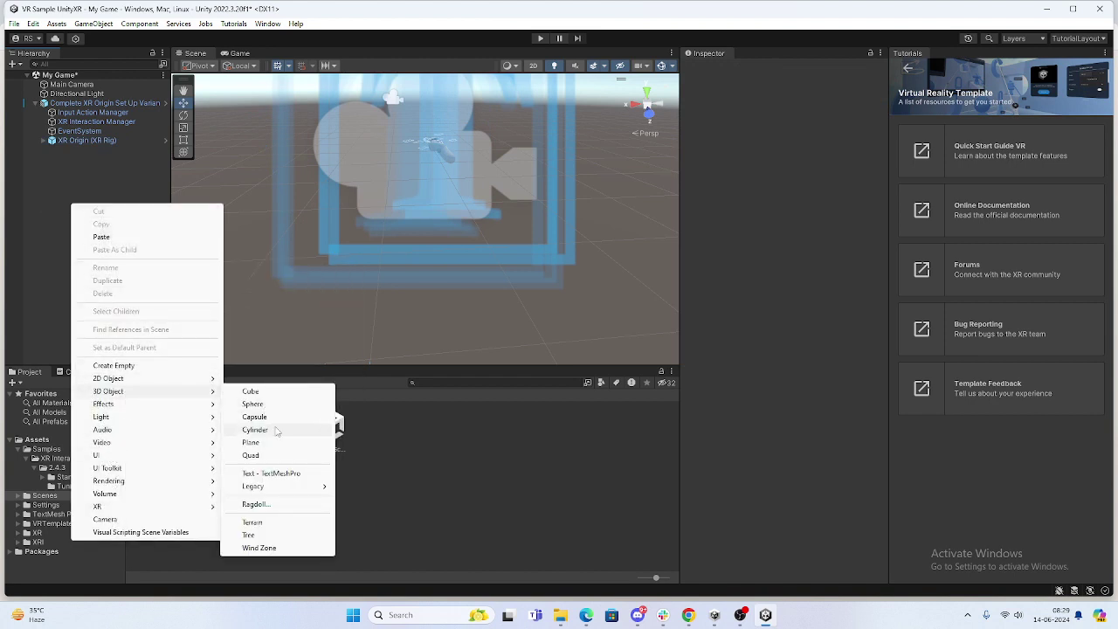
click(251, 442)
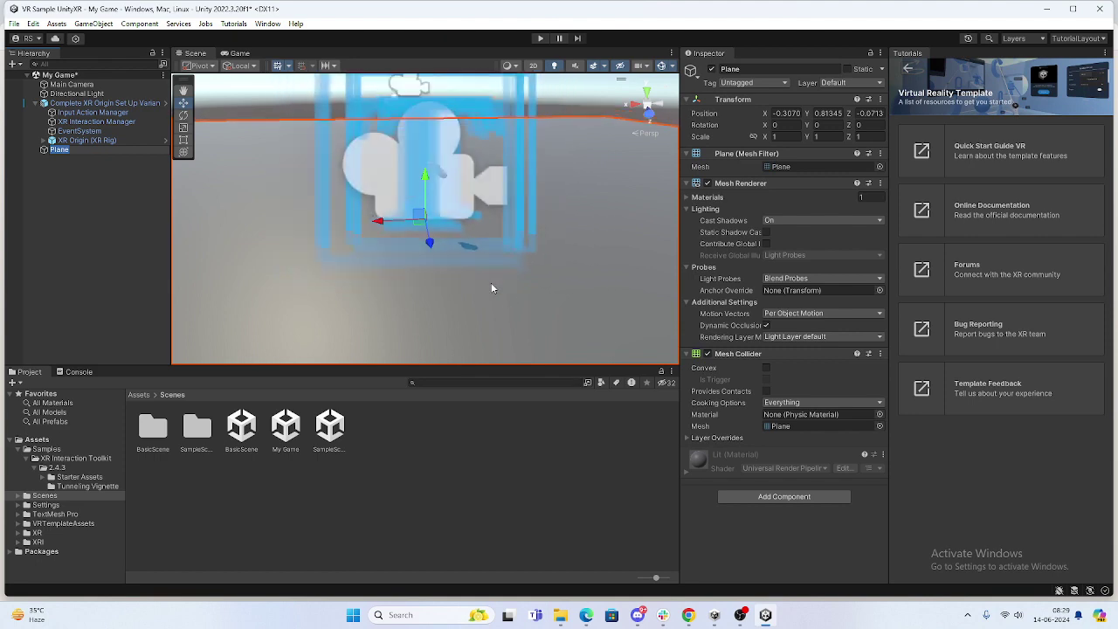
click(85, 141)
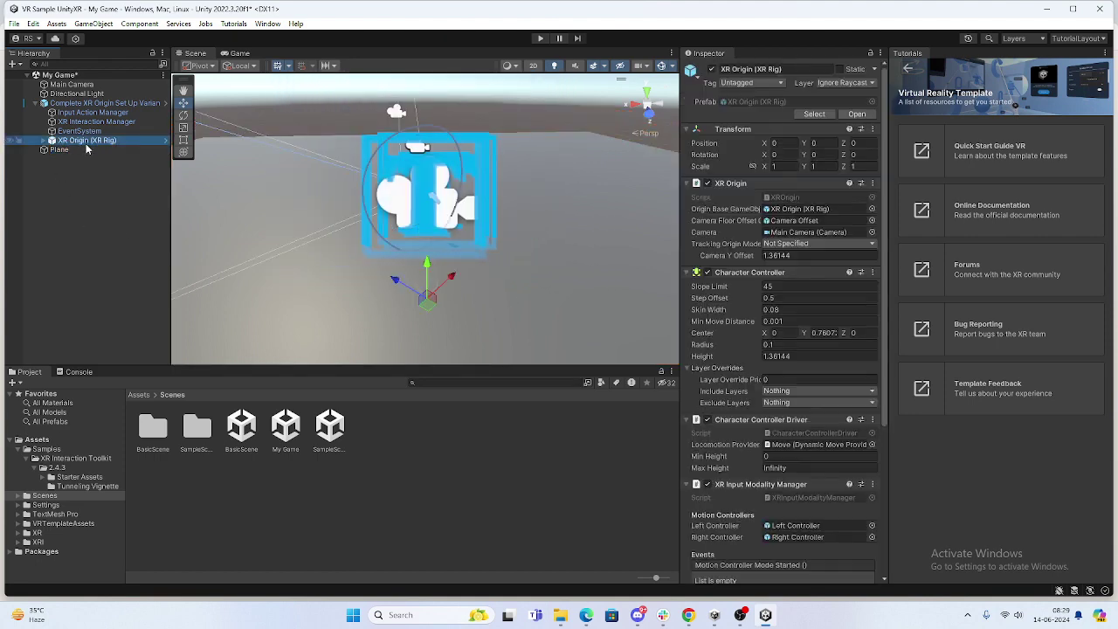
alt+drag(319, 149, 536, 252)
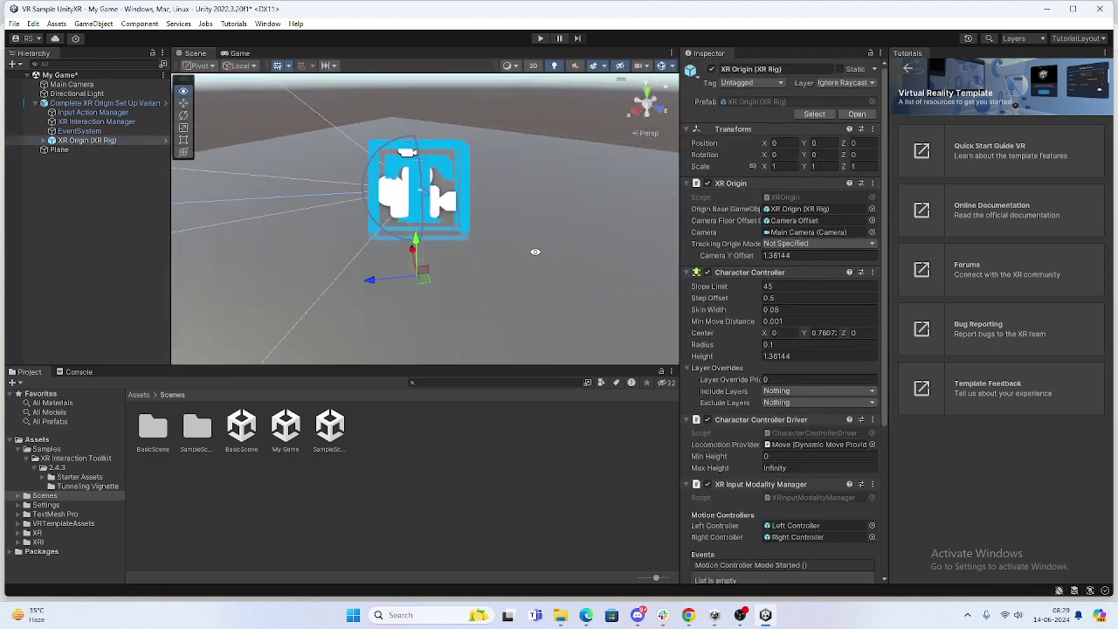
click(35, 103)
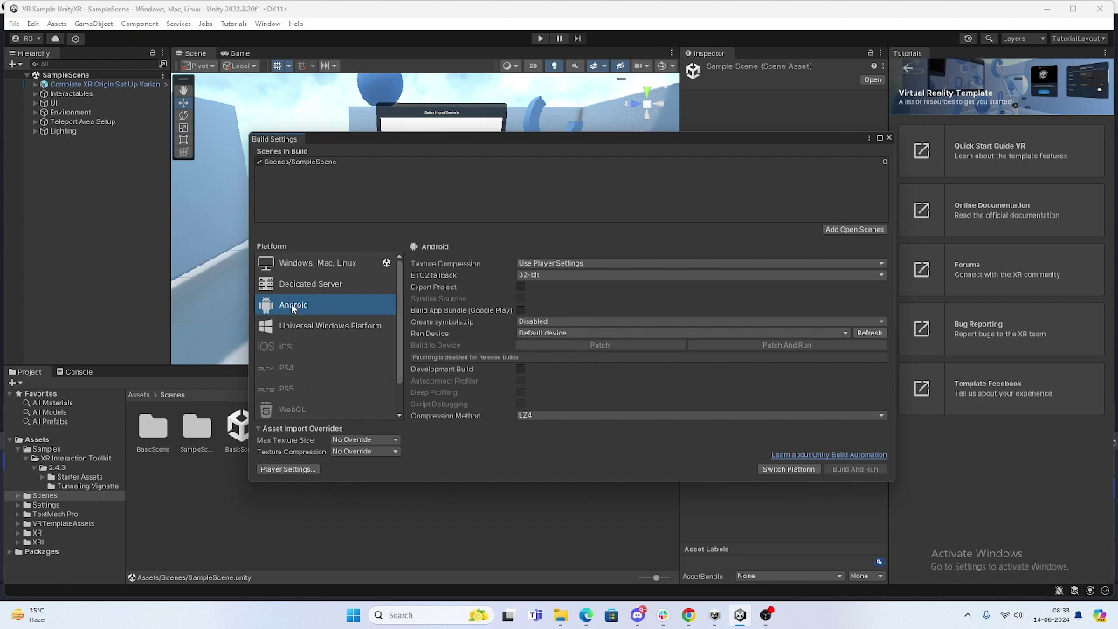
Step: Switch the build platform to Android and start the build
click(772, 470)
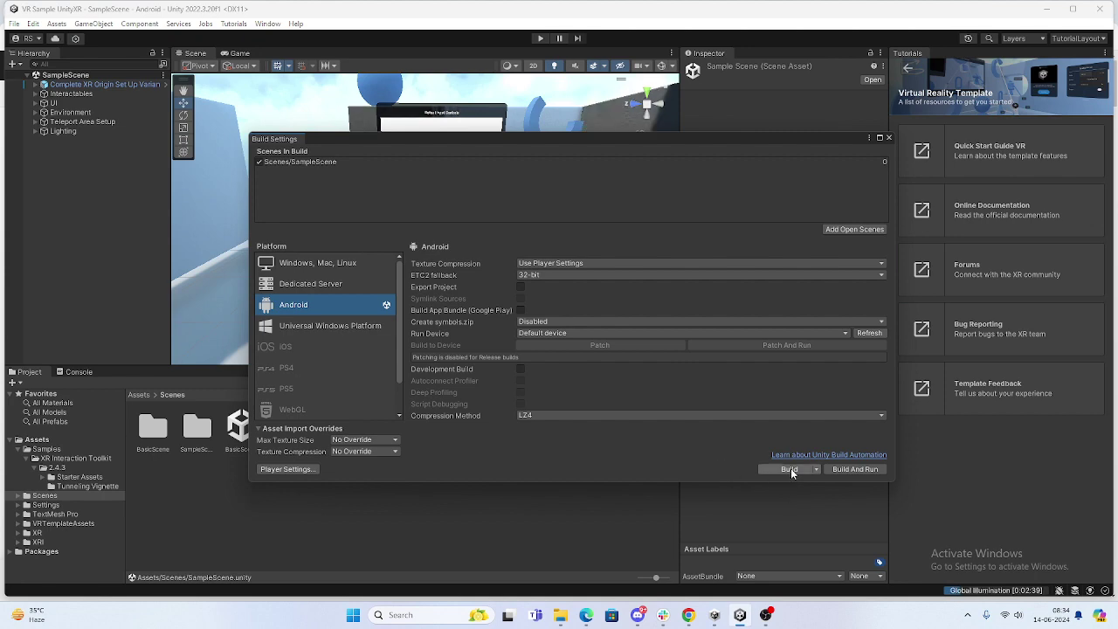
click(789, 470)
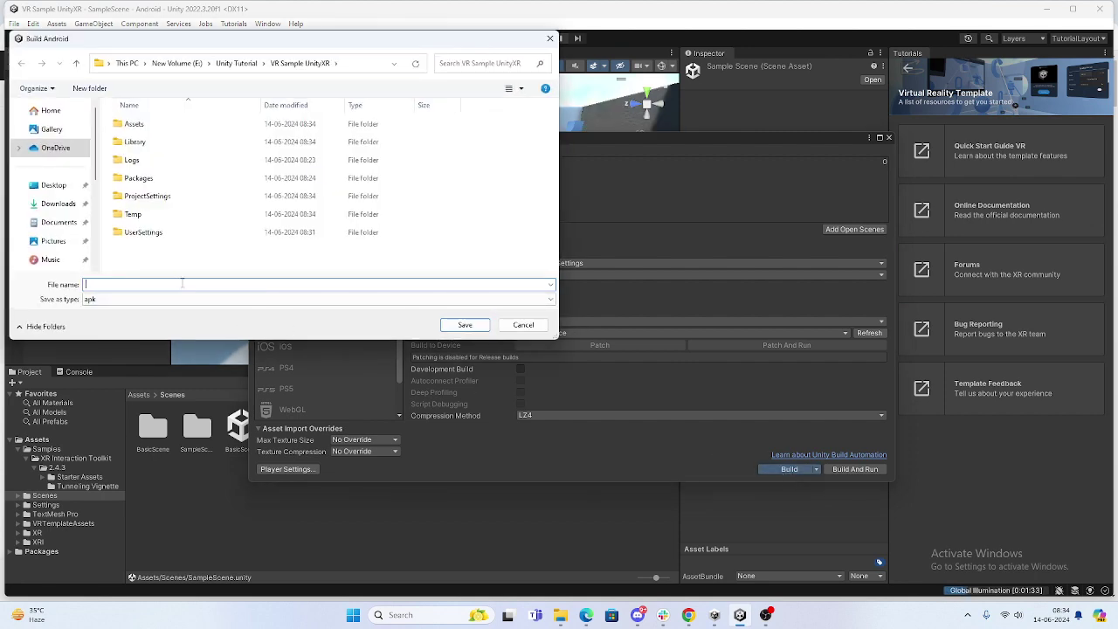
Step: Save the Android build as VRTest.apk in the project folder
text(VRTest)
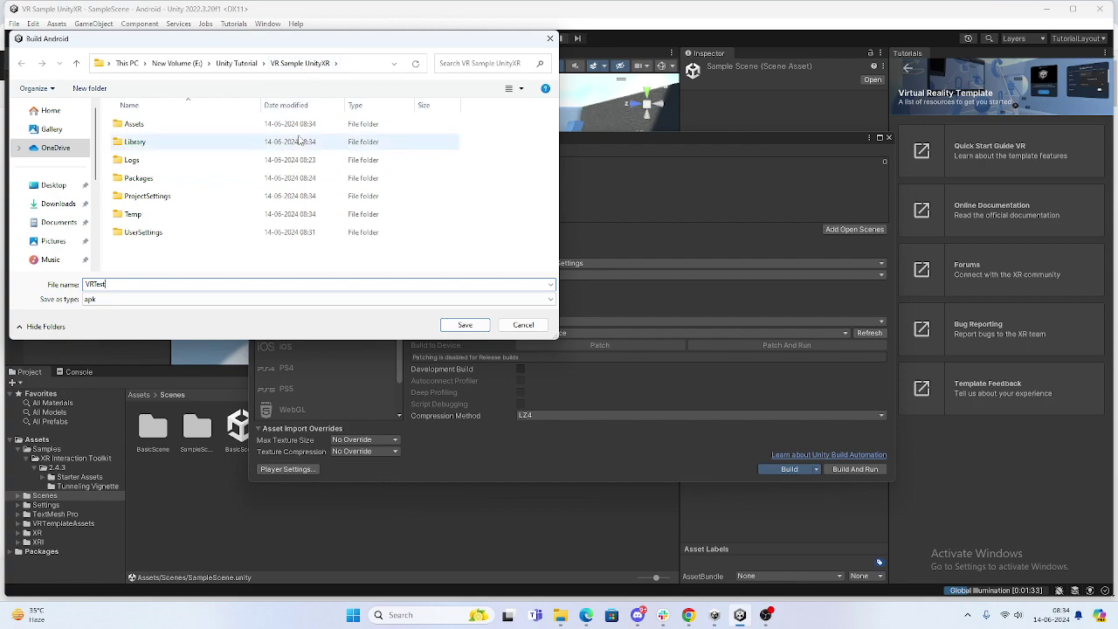
click(453, 326)
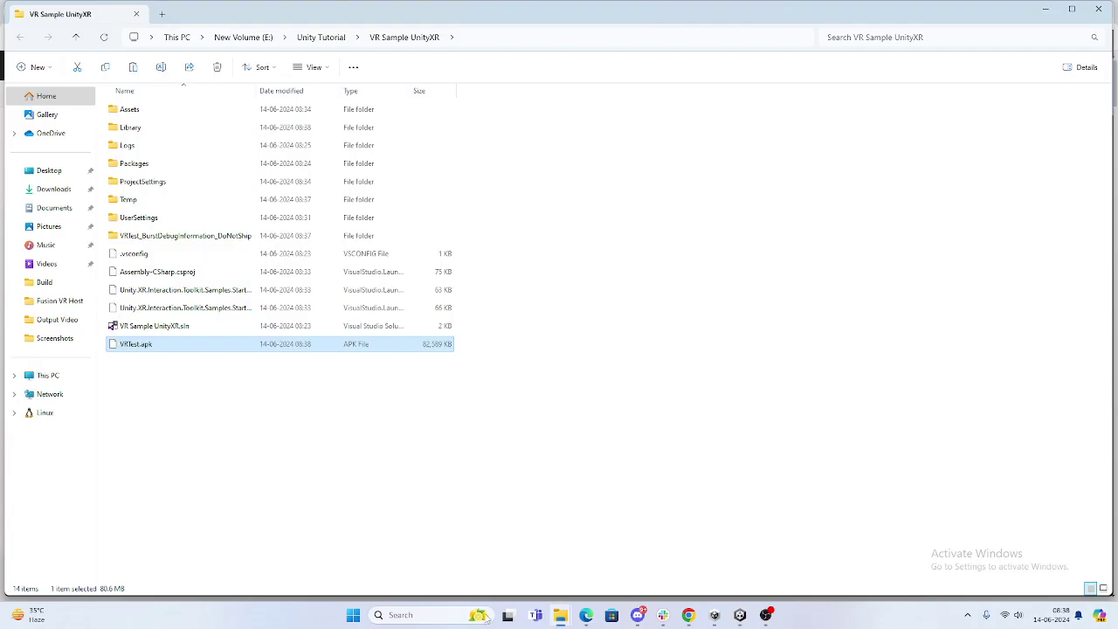
click(402, 615)
Step: Launch SideQuest and copy the VR Sample UnityXR project folder path
text(Side)
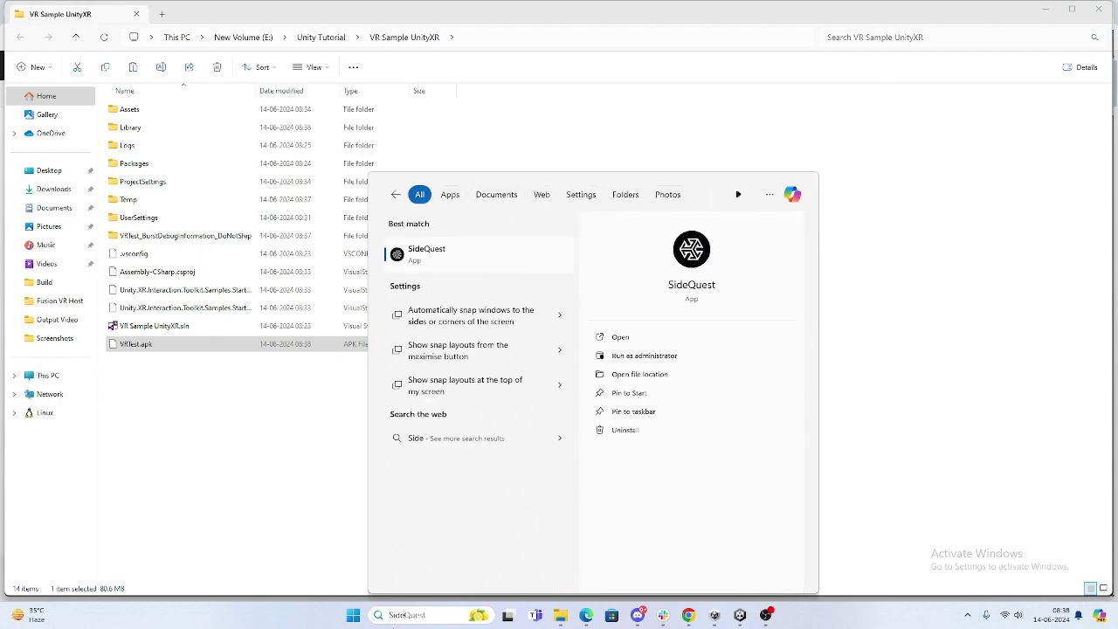
click(515, 264)
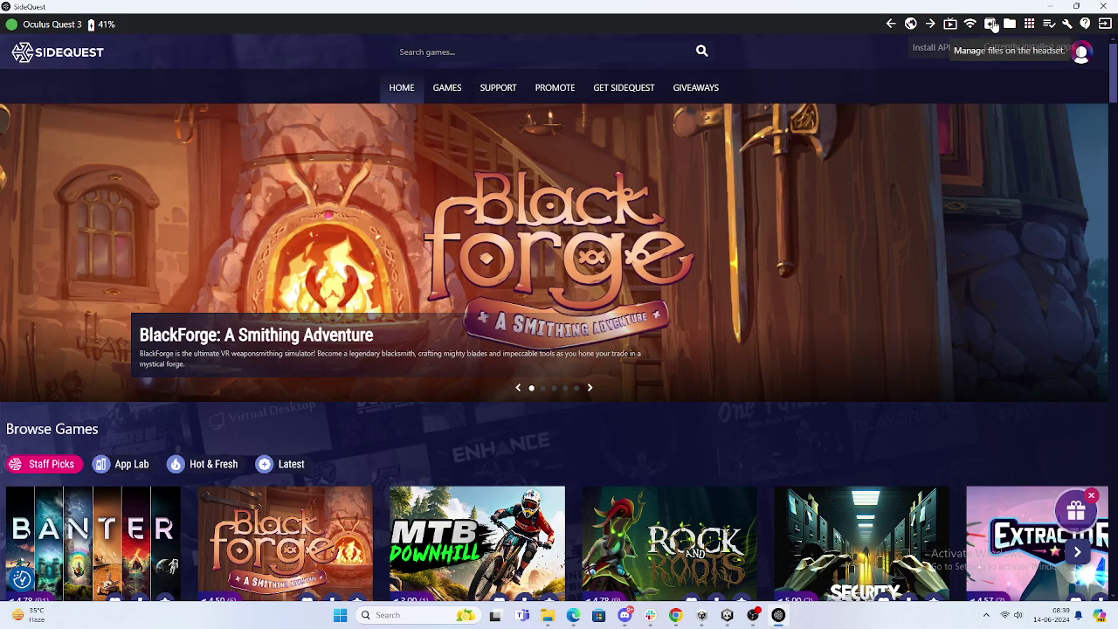
click(994, 26)
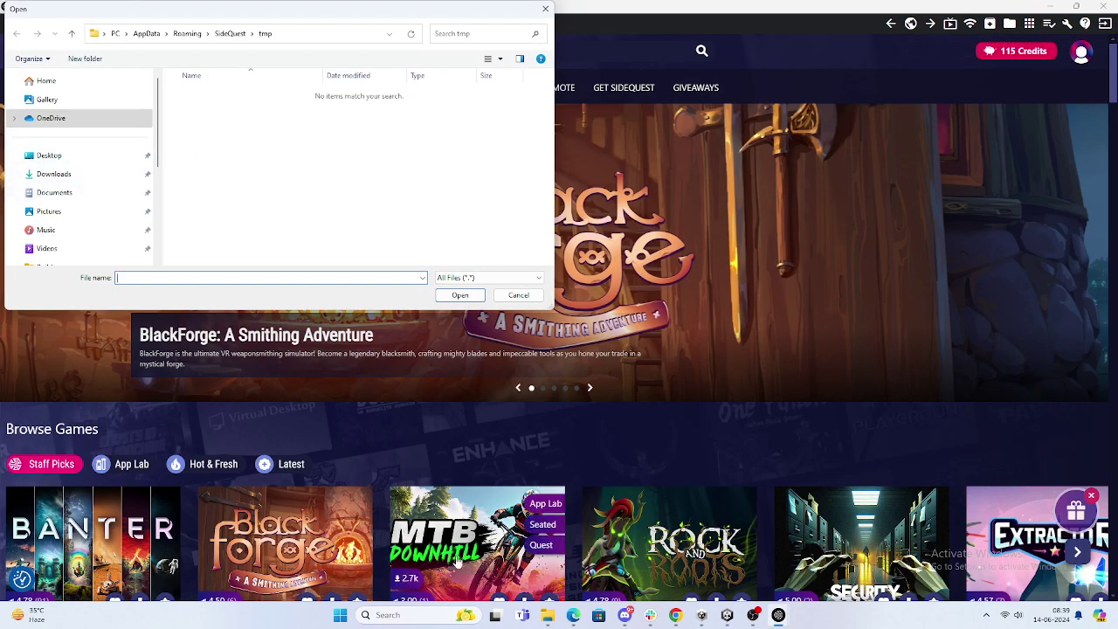
mouse_move(550, 617)
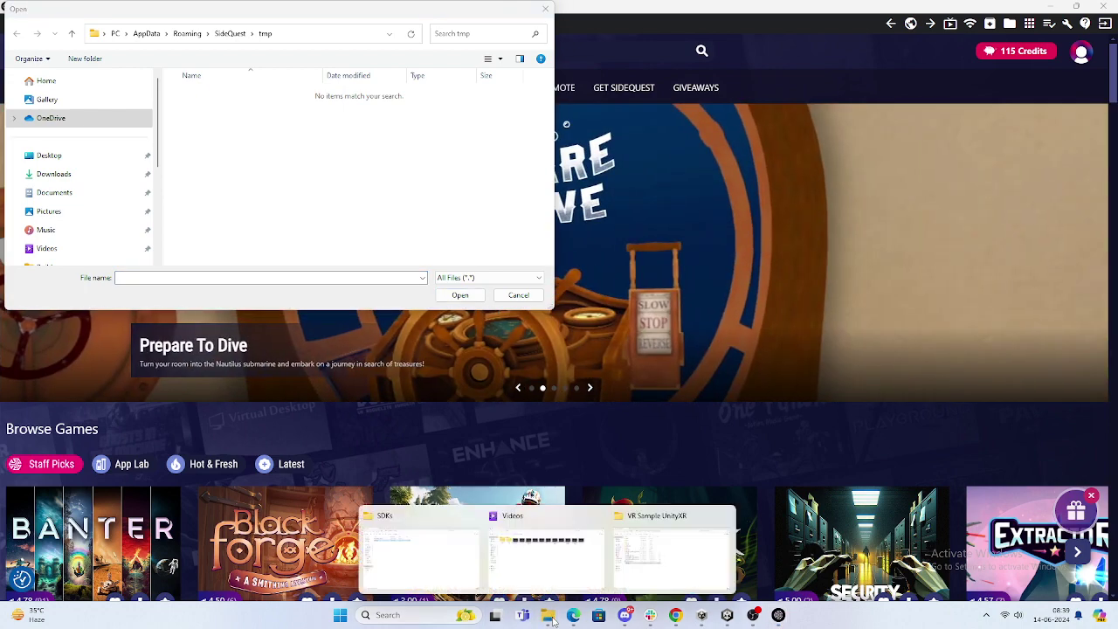
click(660, 543)
click(513, 39)
key(ctrl+c)
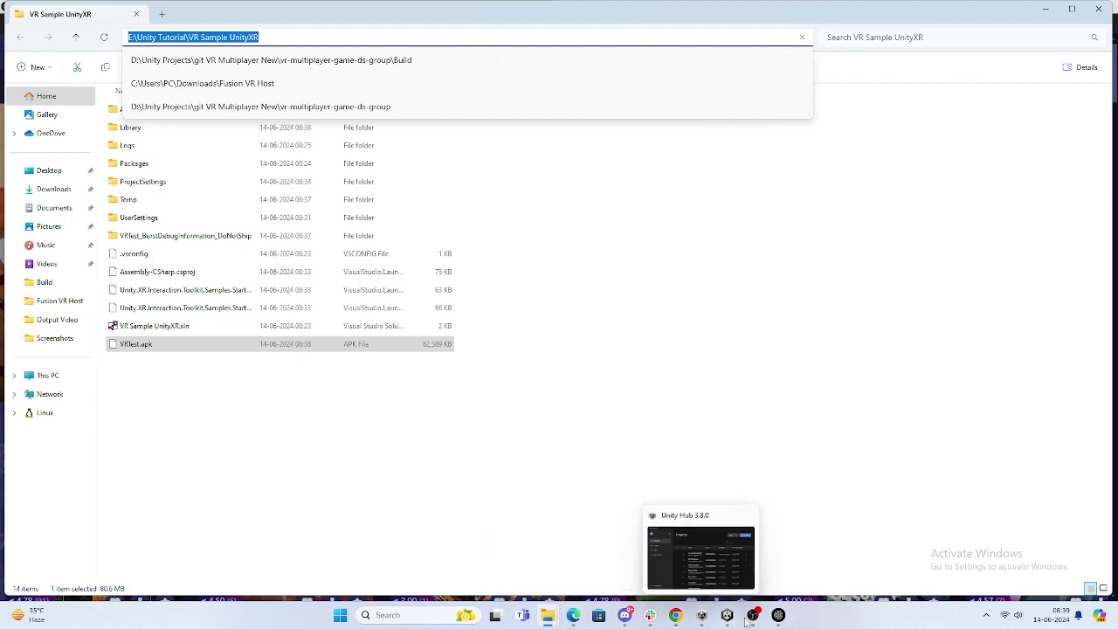
click(778, 617)
click(767, 563)
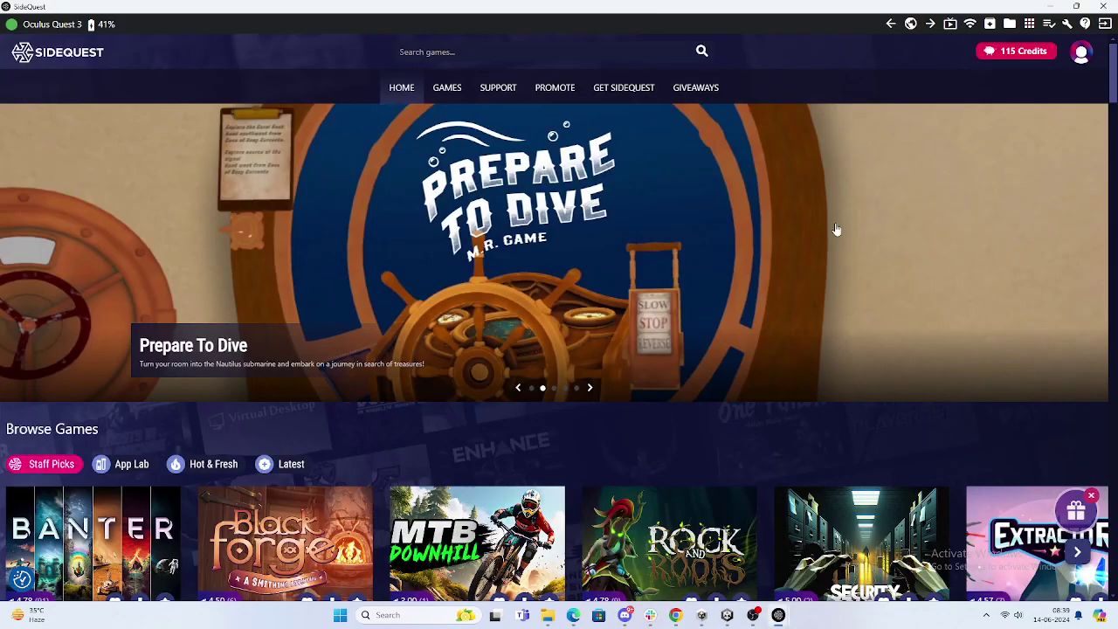
Step: Install VRTest.apk from the project folder onto the Quest 3 via SideQuest
click(990, 24)
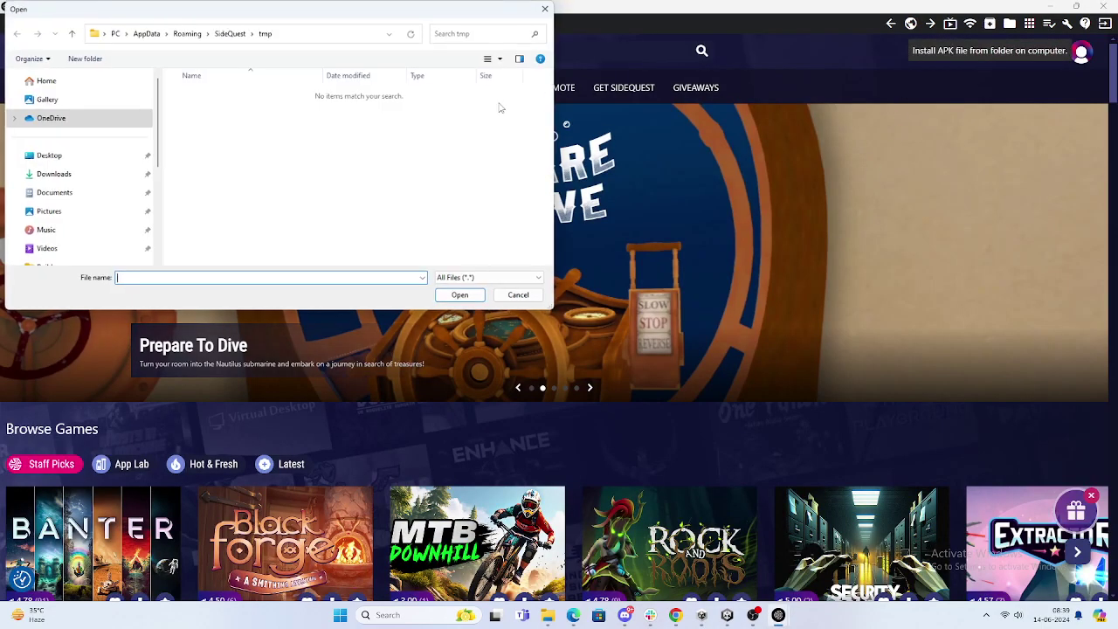
click(308, 35)
key(ctrl+v)
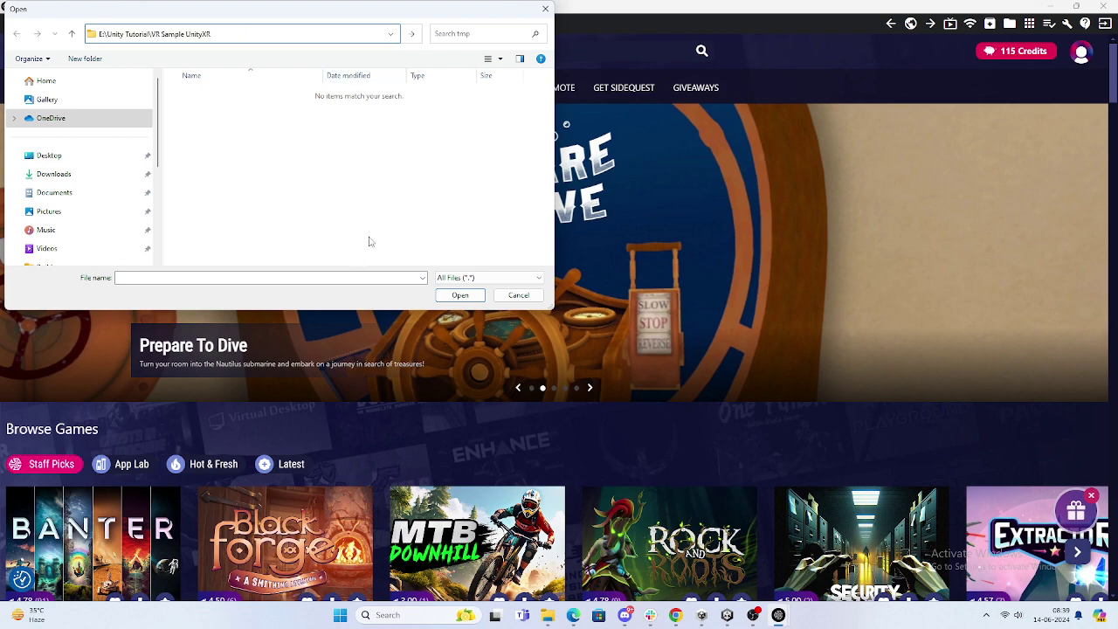
key(Return)
scroll(275, 245, down, 2)
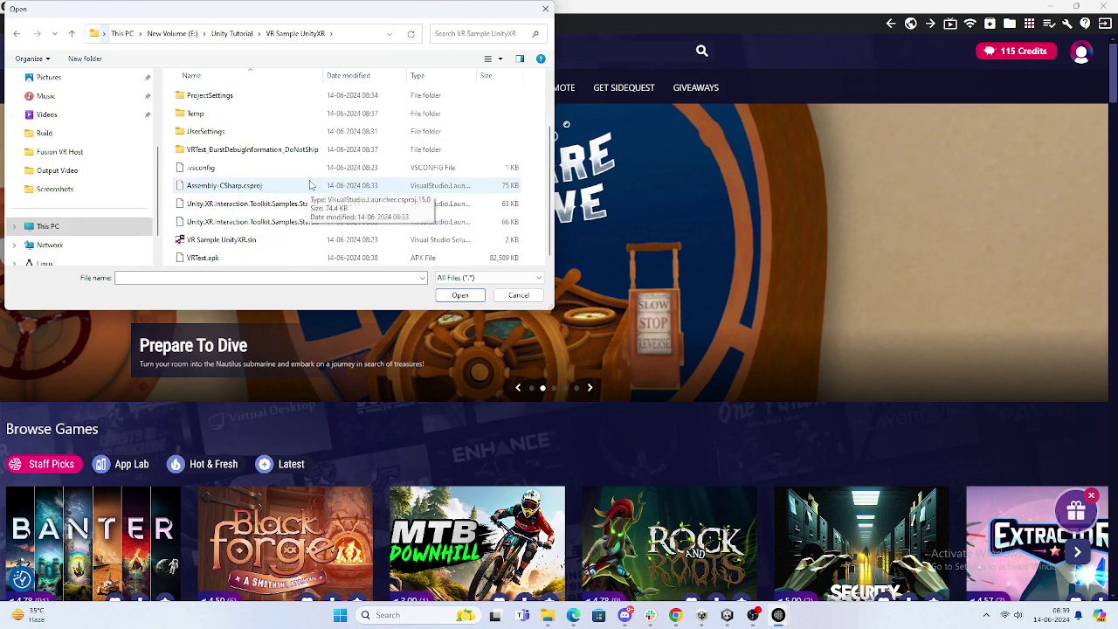
click(254, 260)
click(460, 295)
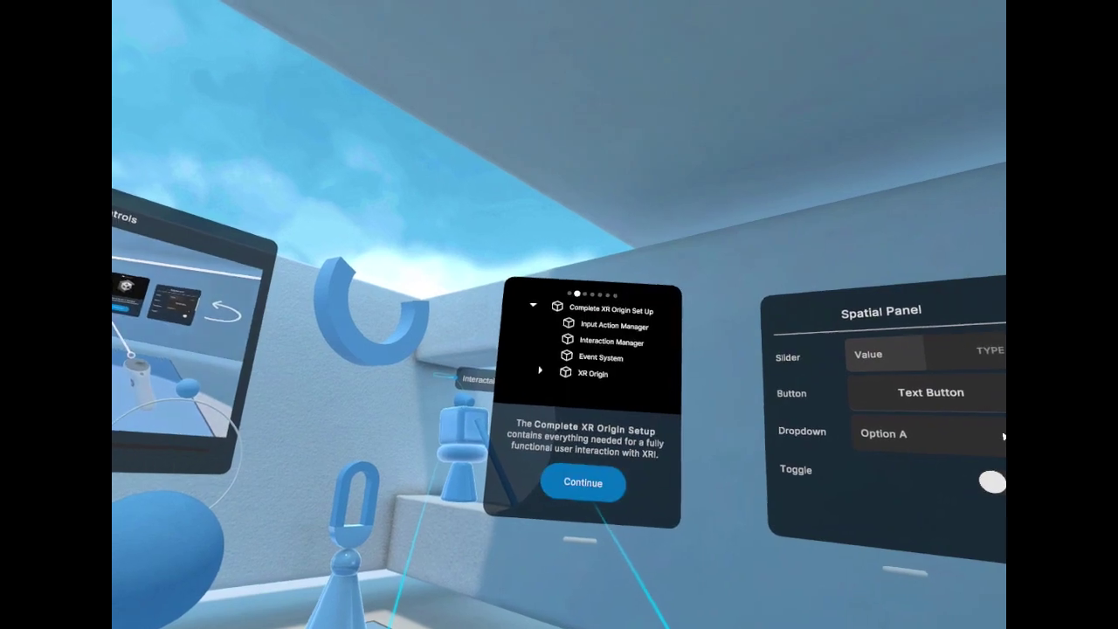
Step: Advance the VR Template welcome panel past the XR Origin page to the gaze, ray and poke interactors page
click(583, 483)
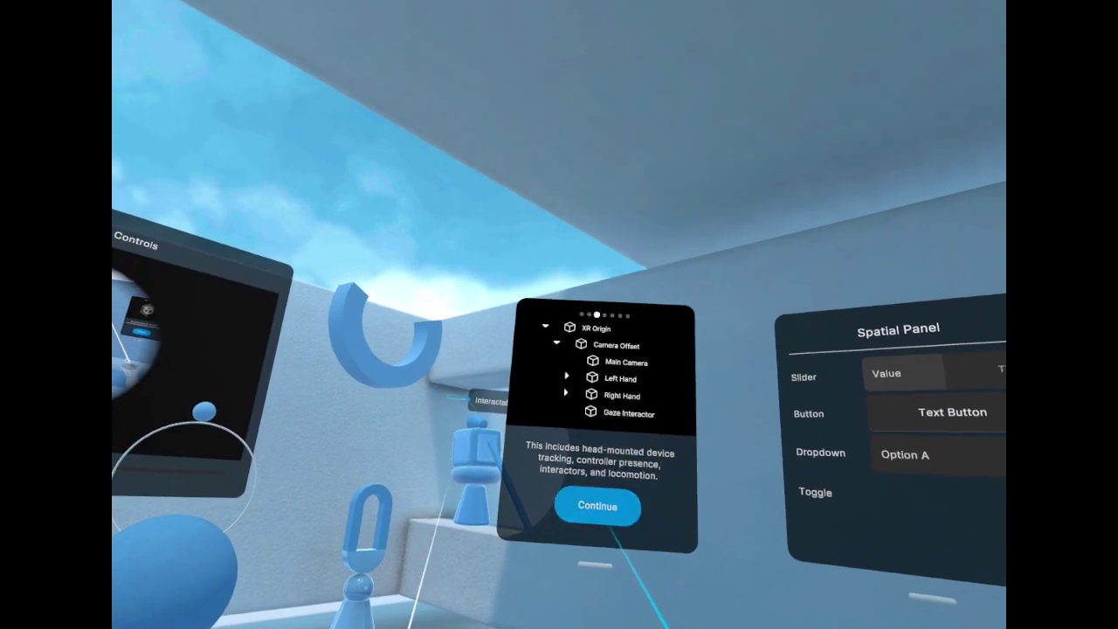
click(582, 482)
click(582, 482)
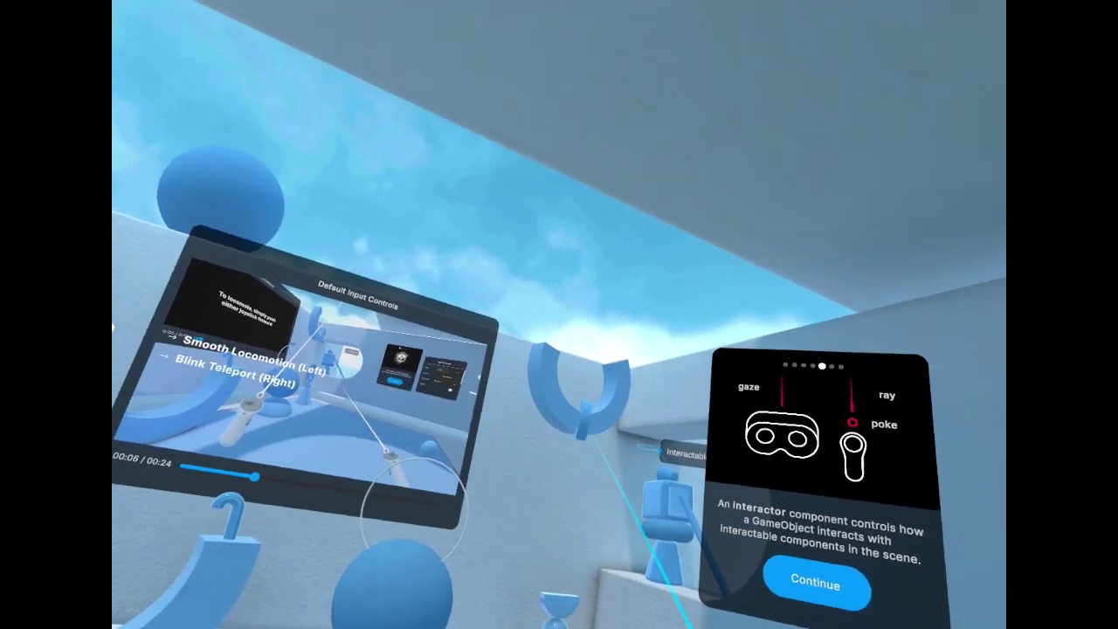